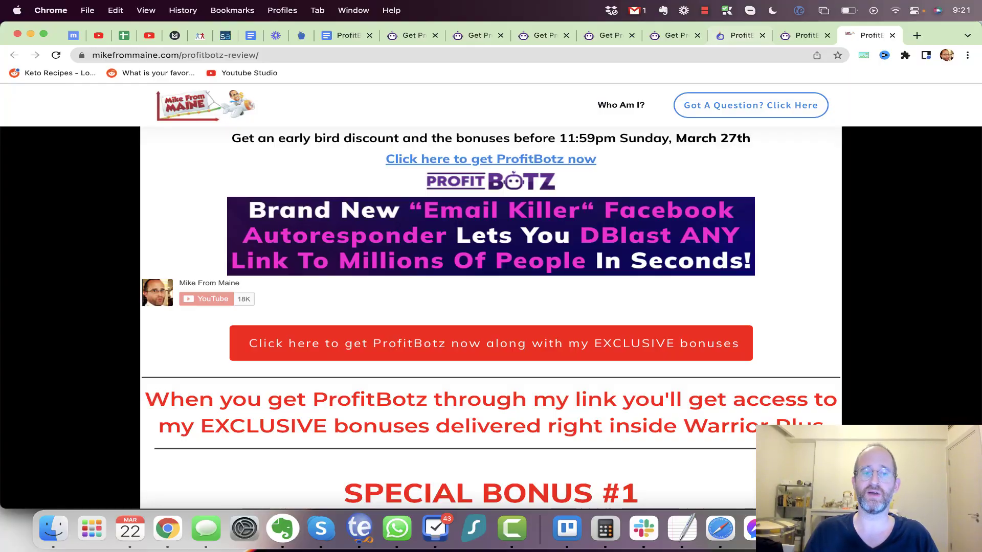
# Step: Scroll through the review page's bonuses: VidConnect, Link Supremacy, FB VidMatic and Crush It With Youtube
pyautogui.scroll(-2, 491, 297)
pyautogui.scroll(-3, 491, 297)
pyautogui.scroll(-2, 491, 296)
pyautogui.scroll(-2, 491, 296)
pyautogui.scroll(-3, 491, 297)
pyautogui.scroll(-4, 491, 296)
pyautogui.scroll(9, 491, 296)
pyautogui.scroll(-3, 491, 297)
pyautogui.scroll(-3, 490, 297)
pyautogui.scroll(-3, 491, 297)
pyautogui.scroll(-4, 491, 296)
pyautogui.scroll(-4, 491, 297)
pyautogui.scroll(-5, 491, 296)
pyautogui.scroll(-4, 491, 297)
pyautogui.scroll(-3, 491, 297)
pyautogui.scroll(-5, 491, 296)
pyautogui.scroll(15, 491, 297)
pyautogui.scroll(10, 491, 296)
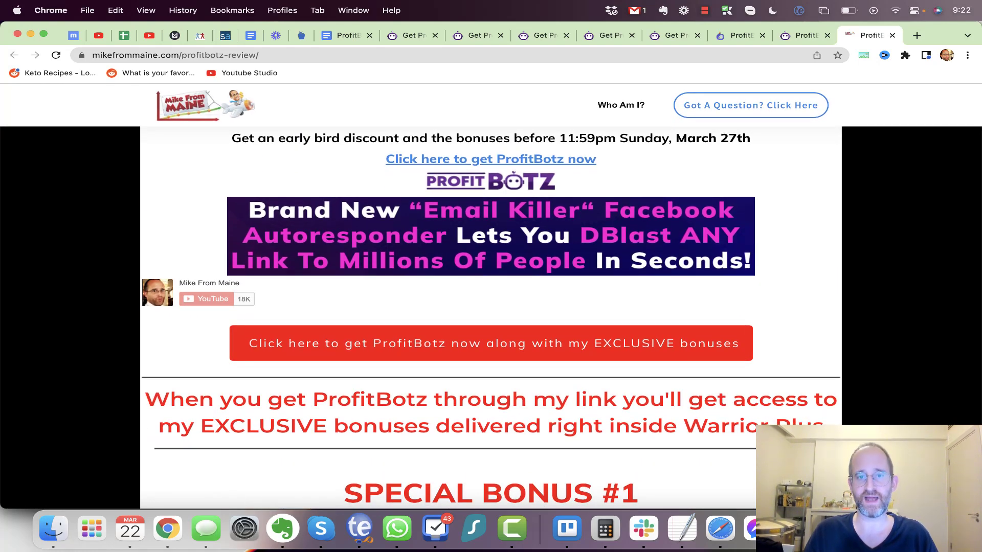
# Step: Switch to the getprofitbotz.com sales page and read down past its checklist, video and countdown to STEP 1
pyautogui.hotkey('ctrl', 'shift', 'Tab')
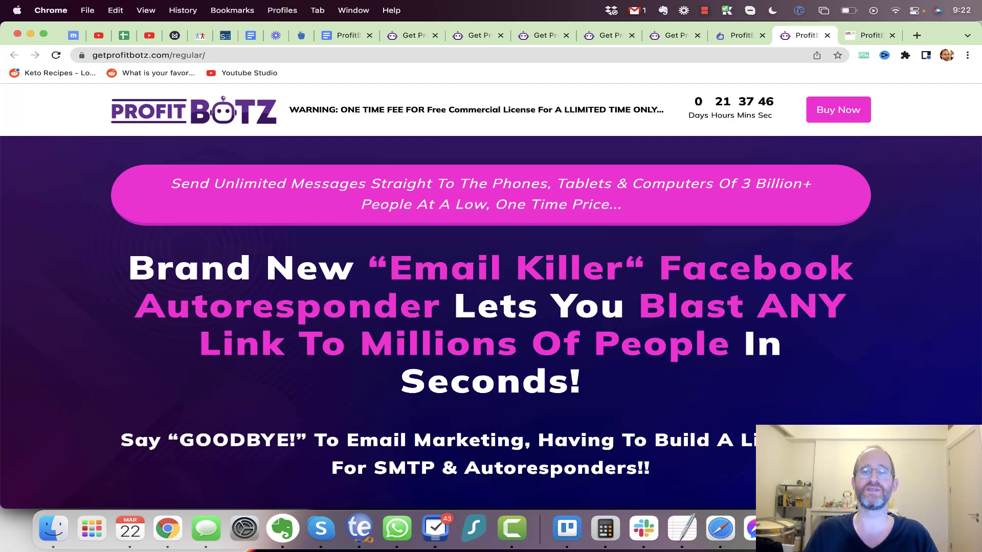
pyautogui.scroll(-2, 490, 282)
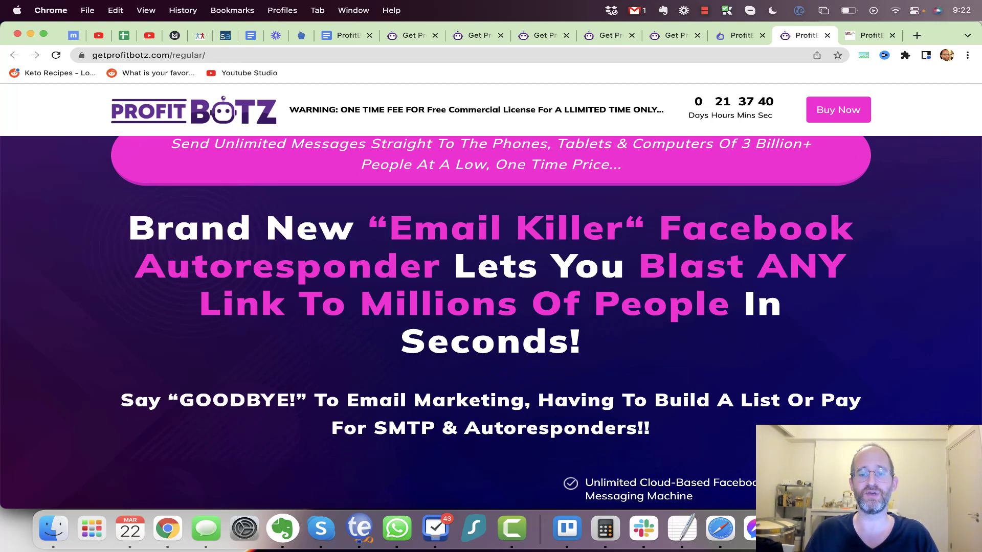
pyautogui.scroll(-3, 491, 281)
pyautogui.scroll(-3, 491, 282)
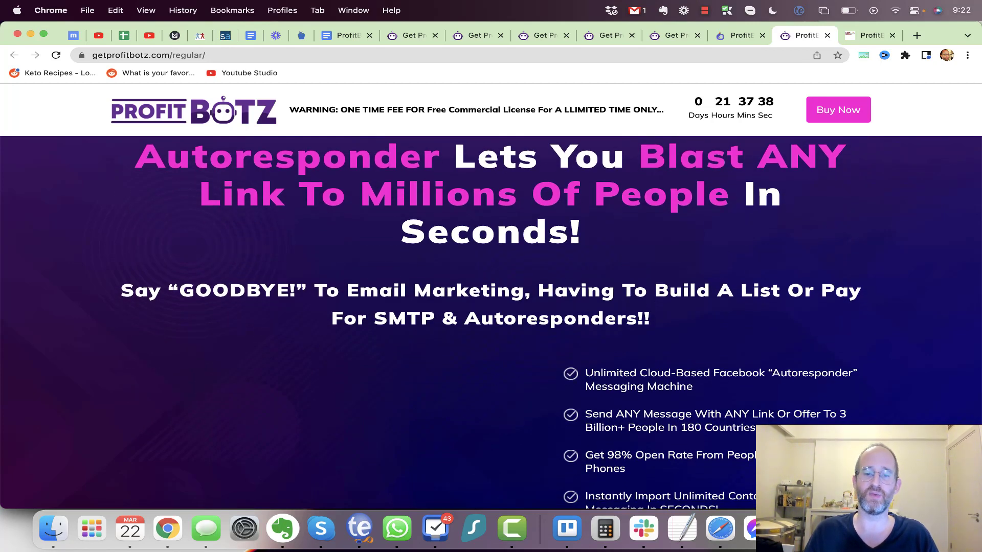
pyautogui.scroll(-2, 491, 322)
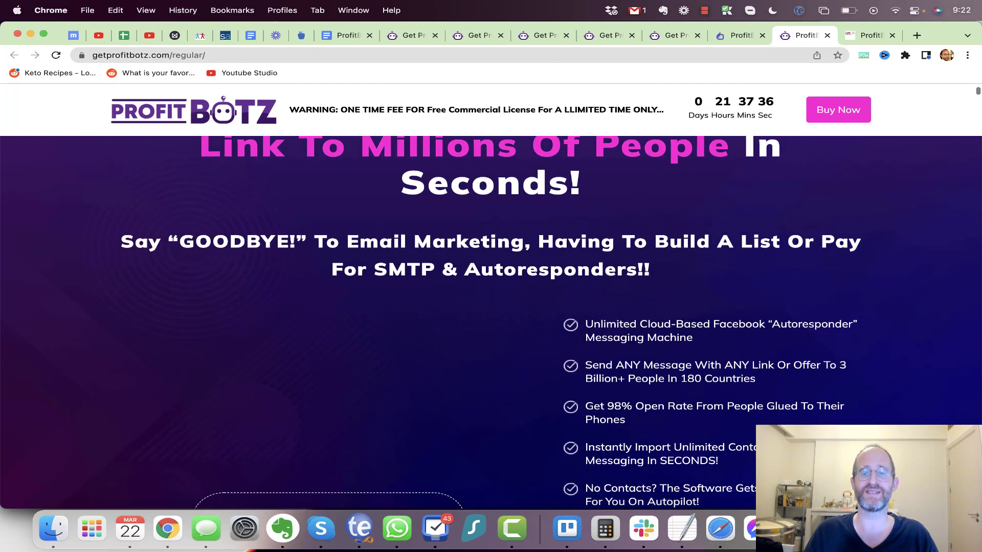
pyautogui.scroll(-2, 582, 236)
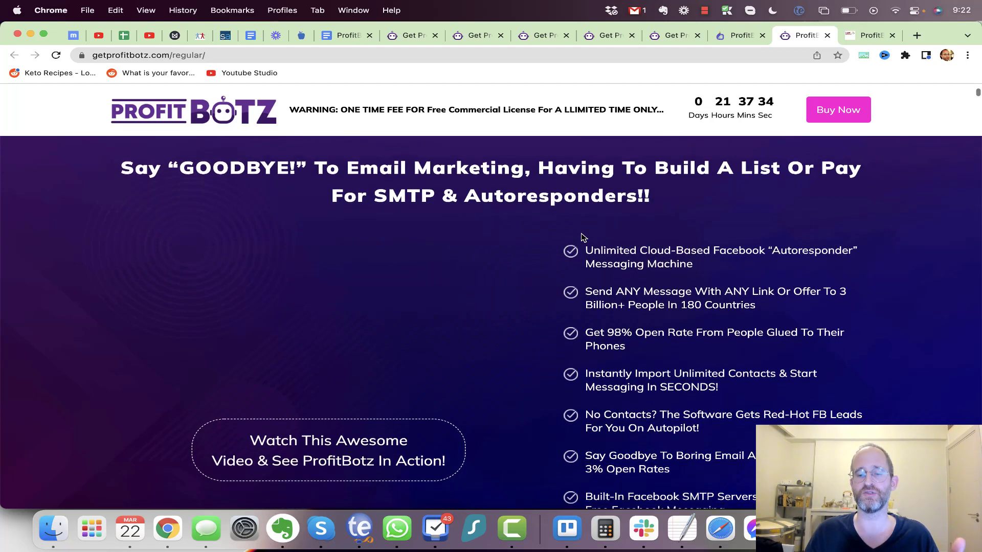
pyautogui.scroll(-2, 582, 236)
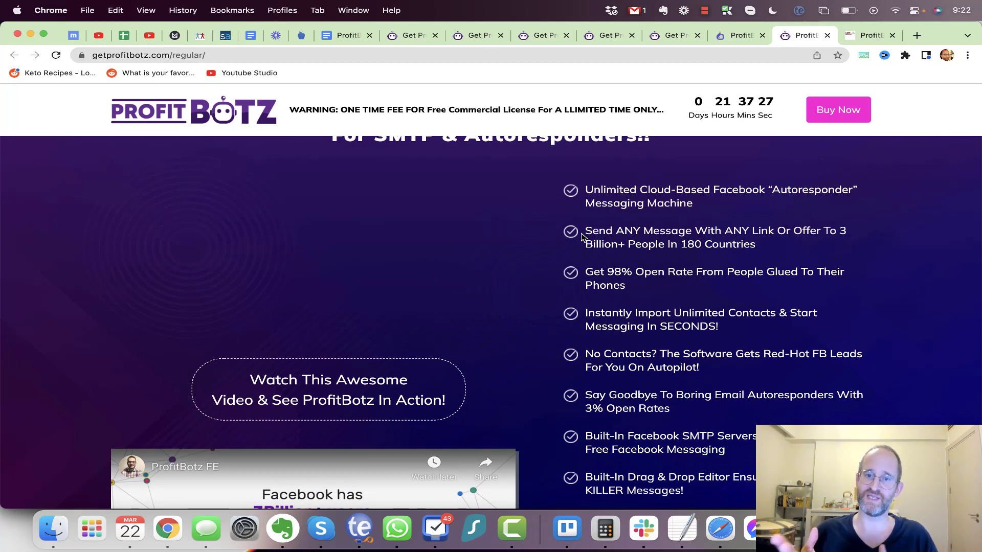
pyautogui.scroll(-1, 582, 236)
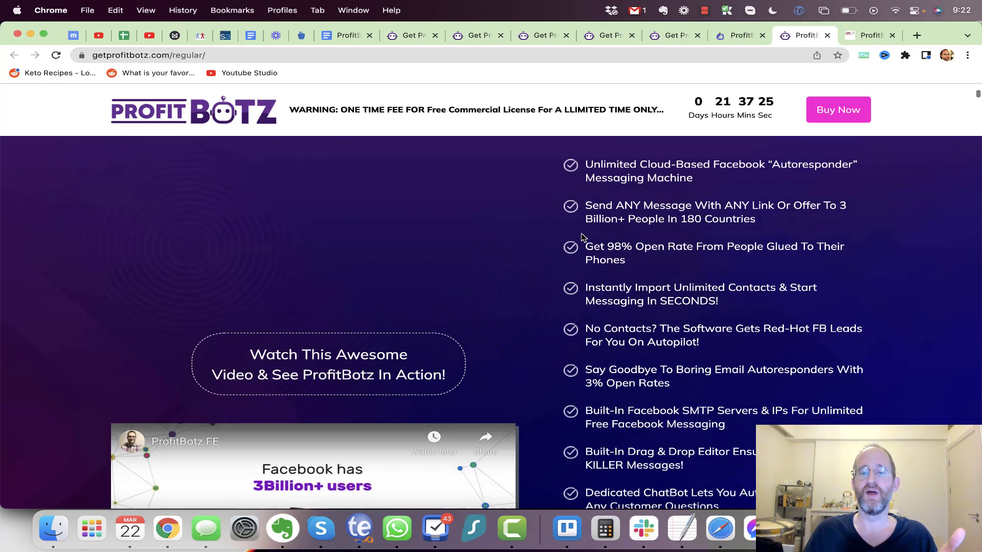
pyautogui.scroll(-1, 582, 237)
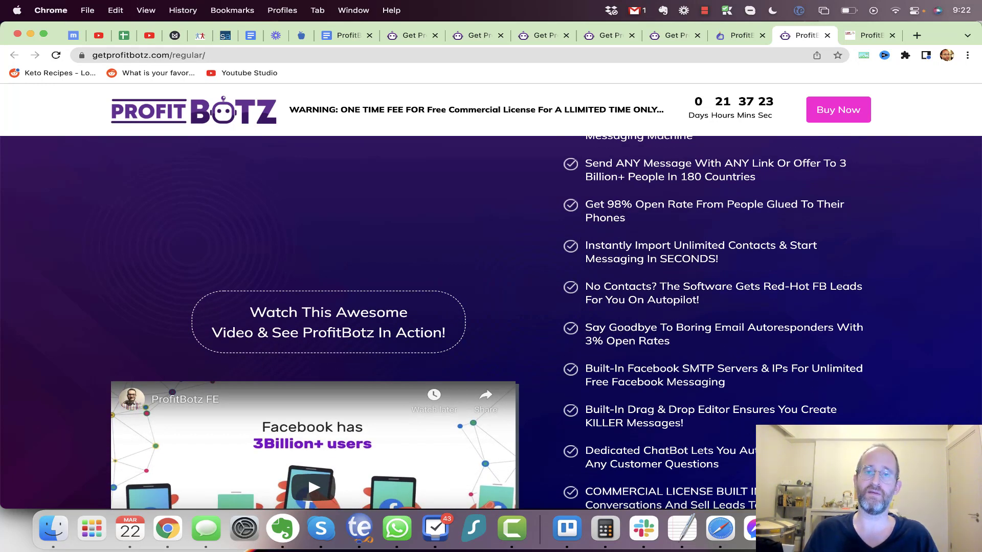
pyautogui.scroll(-1, 582, 237)
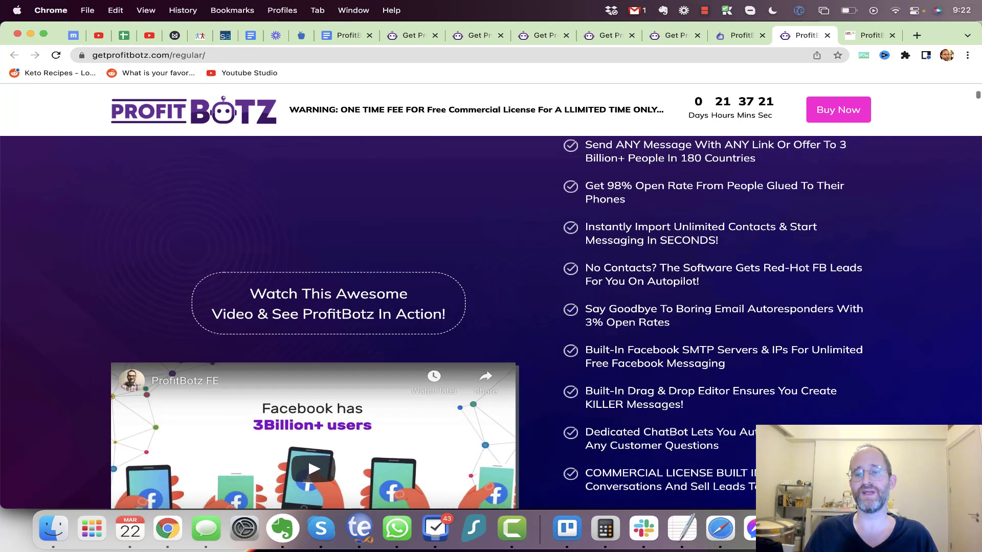
pyautogui.scroll(-1, 582, 236)
pyautogui.scroll(-2, 582, 236)
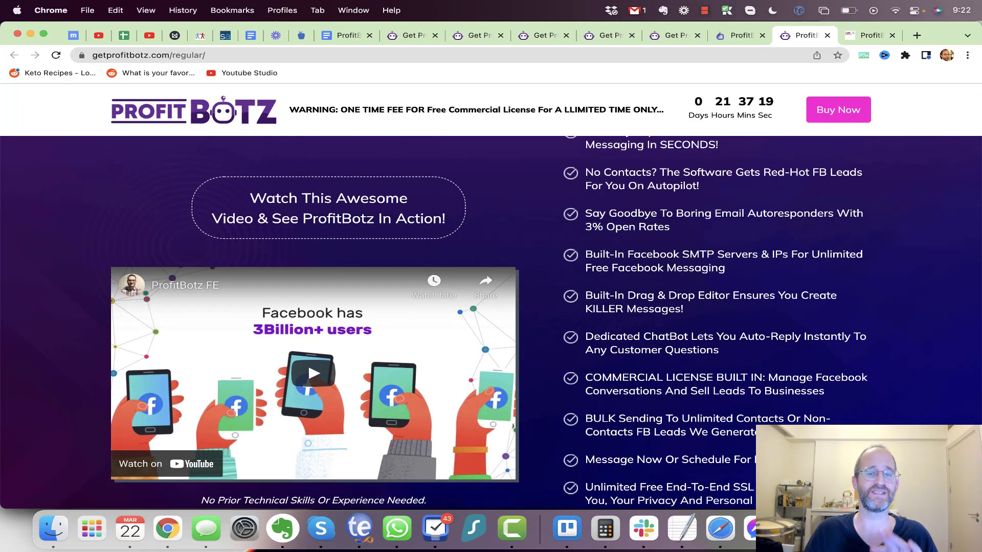
pyautogui.scroll(-2, 519, 317)
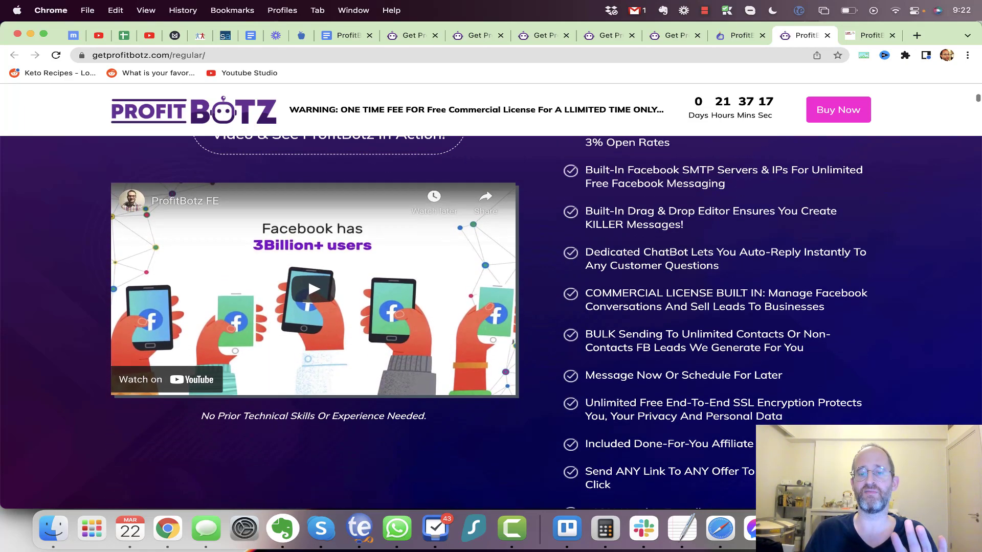
pyautogui.scroll(-2, 519, 317)
pyautogui.scroll(-1, 519, 317)
pyautogui.scroll(-3, 518, 317)
pyautogui.scroll(-2, 519, 317)
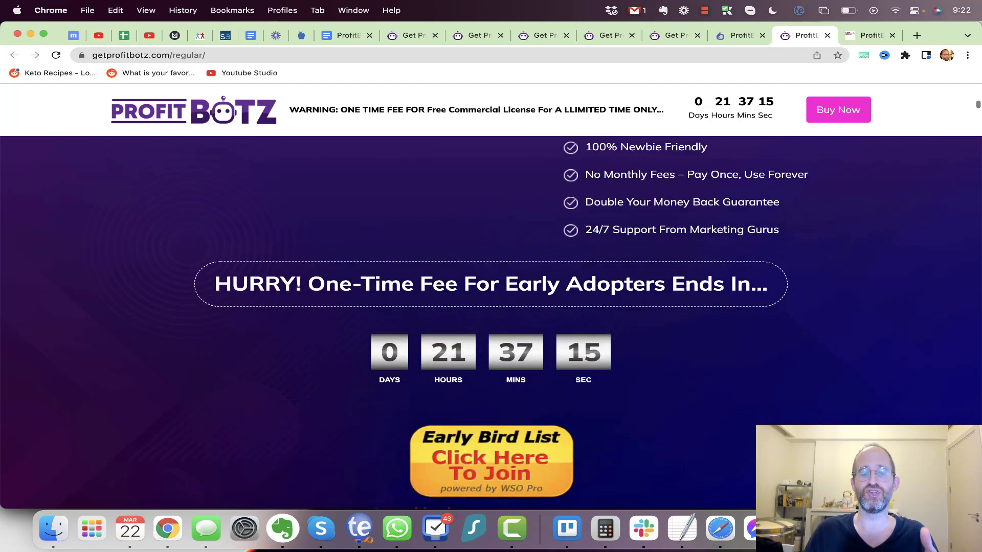
pyautogui.scroll(-7, 519, 317)
pyautogui.scroll(-3, 519, 317)
pyautogui.scroll(-4, 491, 317)
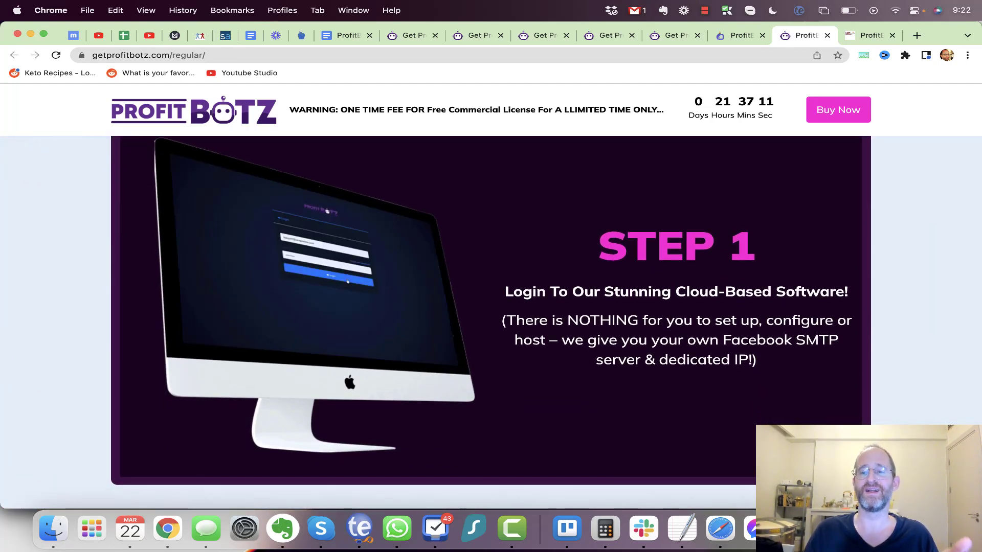
# Step: Read down the sales page past the traffic and earnings screenshots to the verified user testimonials
pyautogui.scroll(-2, 491, 317)
pyautogui.scroll(-5, 490, 317)
pyautogui.scroll(-1, 491, 317)
pyautogui.scroll(-1, 491, 317)
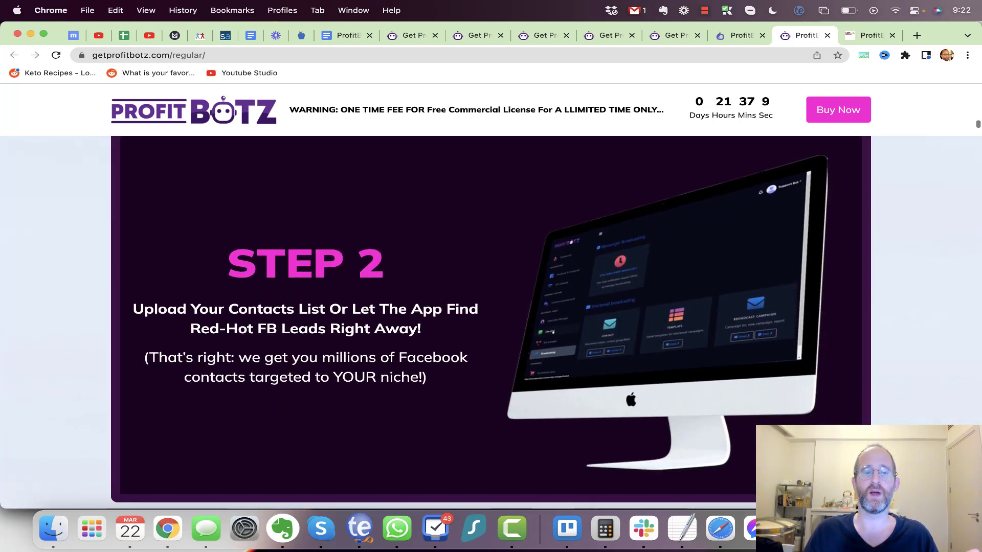
pyautogui.scroll(-3, 491, 317)
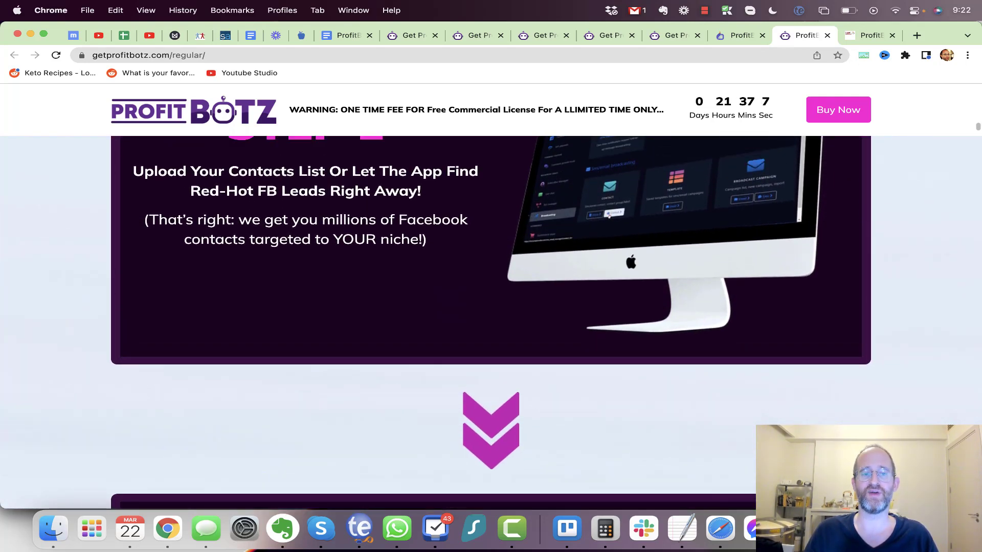
pyautogui.scroll(-3, 491, 317)
pyautogui.scroll(-2, 491, 317)
pyautogui.scroll(-1, 491, 317)
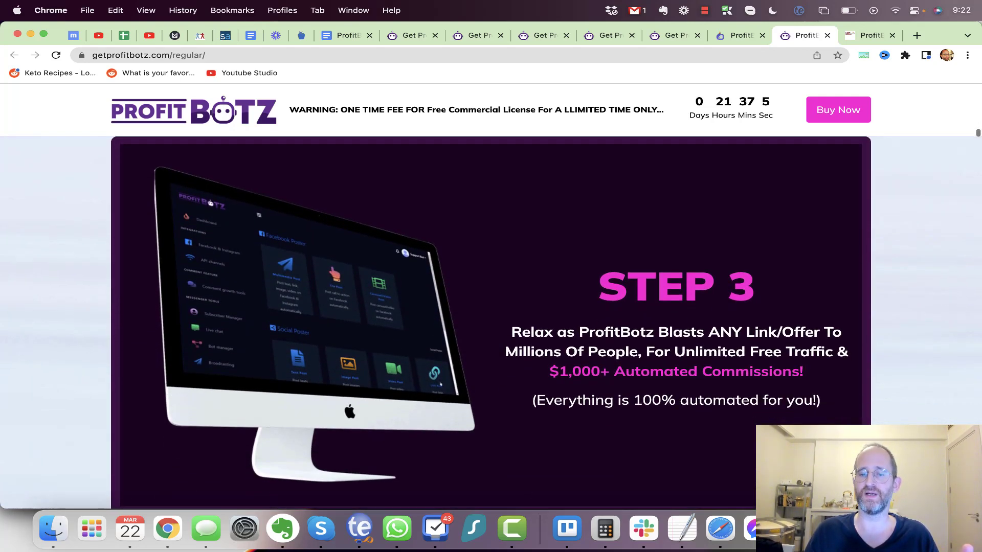
pyautogui.scroll(-1, 491, 317)
pyautogui.scroll(-2, 436, 312)
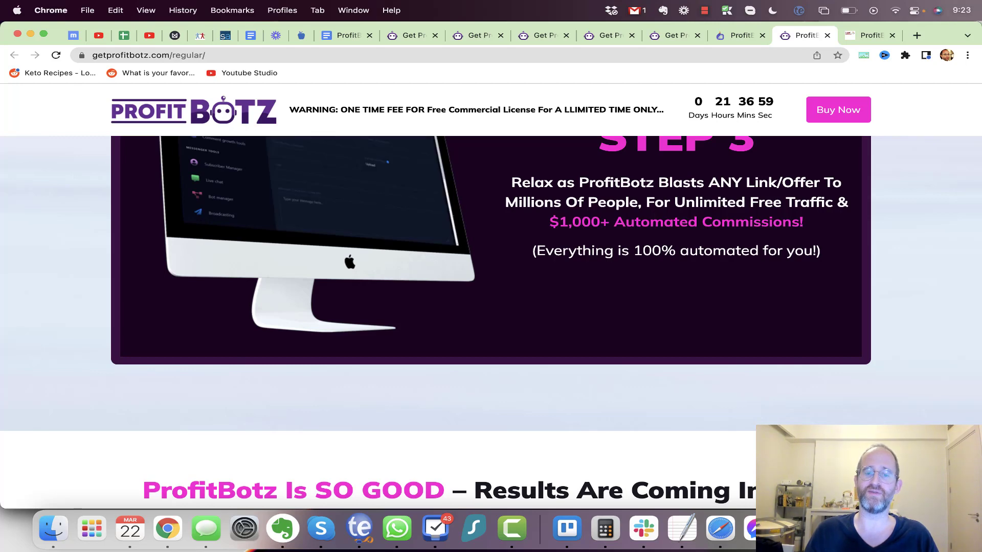
pyautogui.scroll(-3, 491, 317)
pyautogui.scroll(-2, 491, 317)
pyautogui.scroll(-2, 490, 317)
pyautogui.scroll(-2, 491, 317)
pyautogui.scroll(-1, 491, 317)
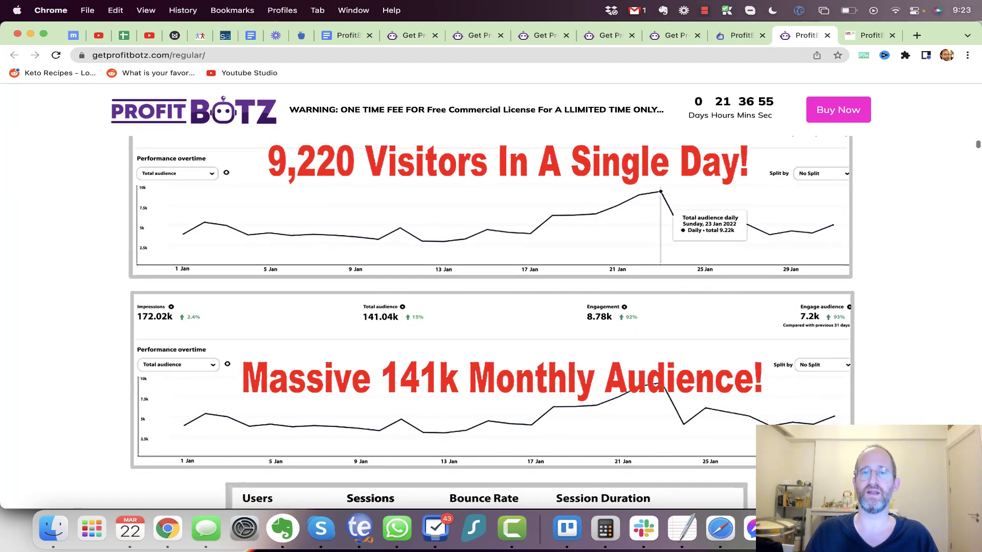
pyautogui.scroll(-2, 491, 317)
pyautogui.scroll(-1, 491, 317)
pyautogui.scroll(4, 491, 317)
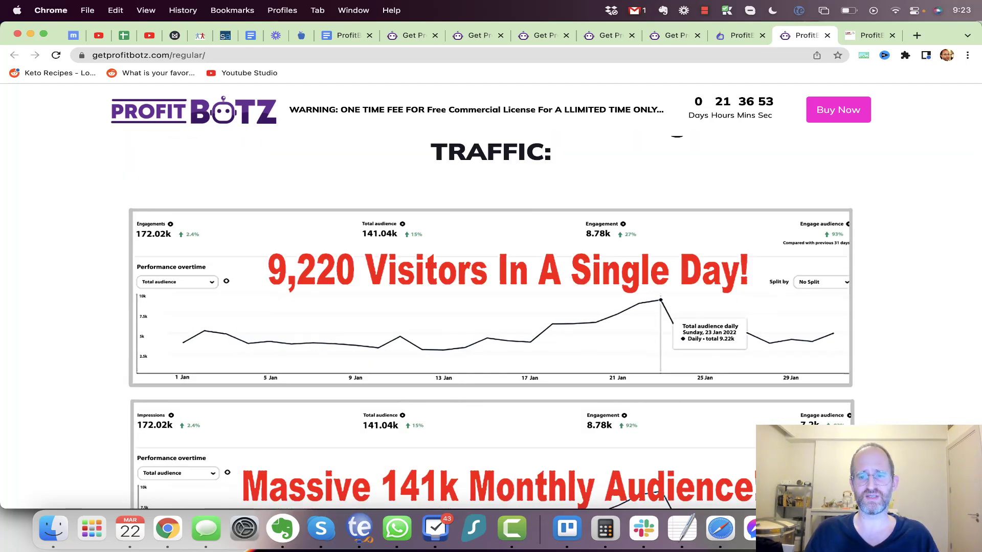
pyautogui.scroll(-1, 491, 317)
pyautogui.scroll(-2, 491, 317)
pyautogui.scroll(-2, 491, 317)
pyautogui.scroll(-2, 490, 317)
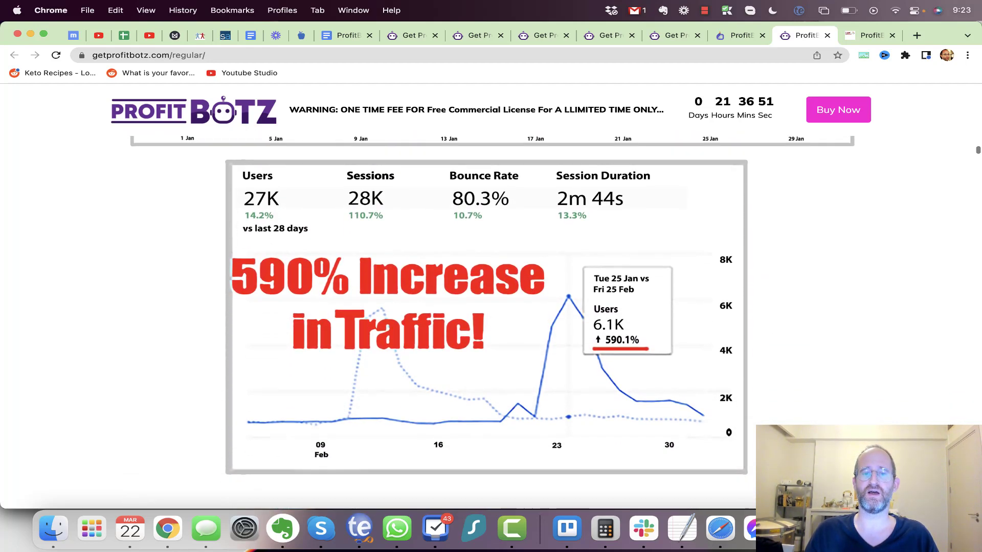
pyautogui.scroll(-1, 491, 317)
pyautogui.scroll(-3, 491, 317)
pyautogui.scroll(-2, 491, 317)
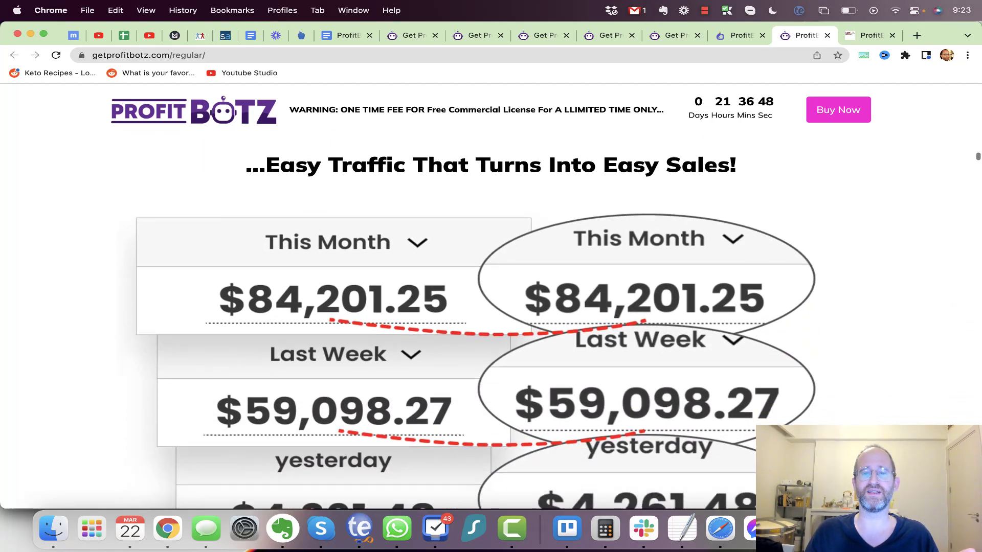
pyautogui.scroll(-2, 491, 317)
pyautogui.scroll(-2, 491, 317)
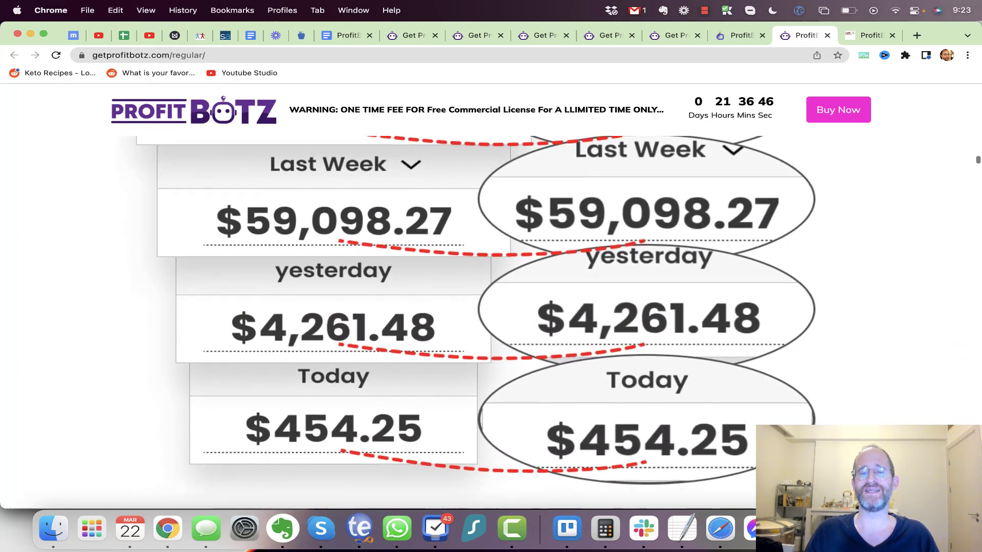
pyautogui.scroll(-2, 491, 317)
pyautogui.scroll(5, 491, 317)
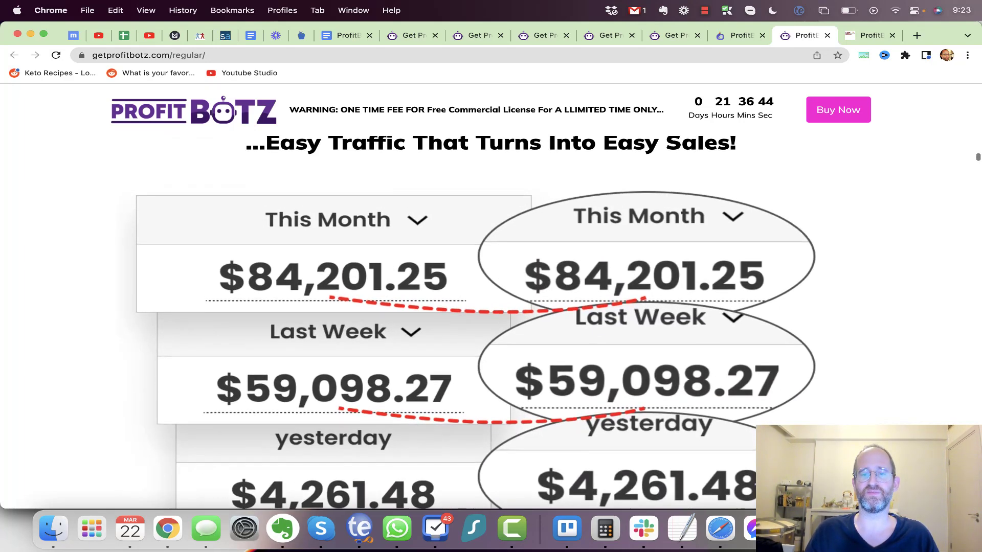
pyautogui.scroll(-4, 491, 317)
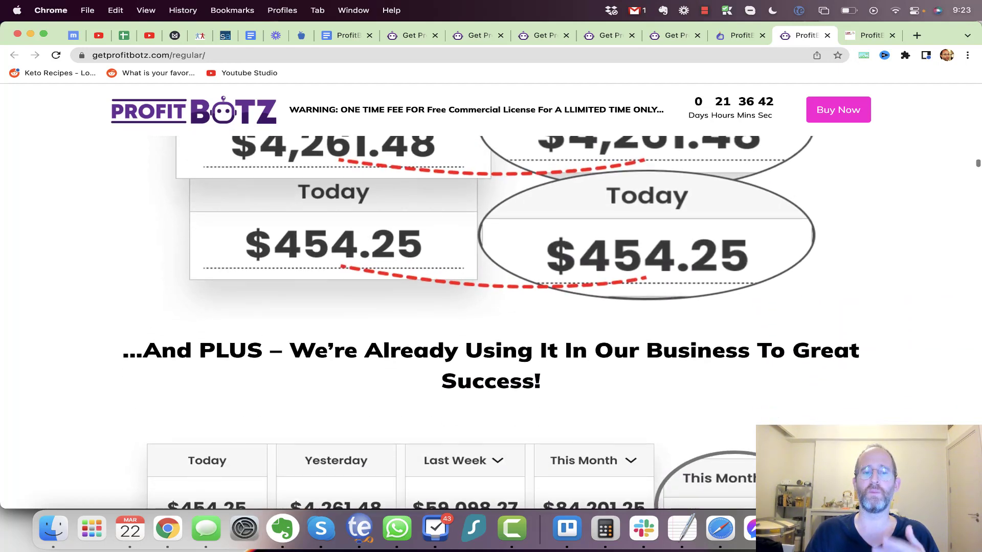
pyautogui.scroll(-1, 491, 317)
pyautogui.scroll(-2, 491, 317)
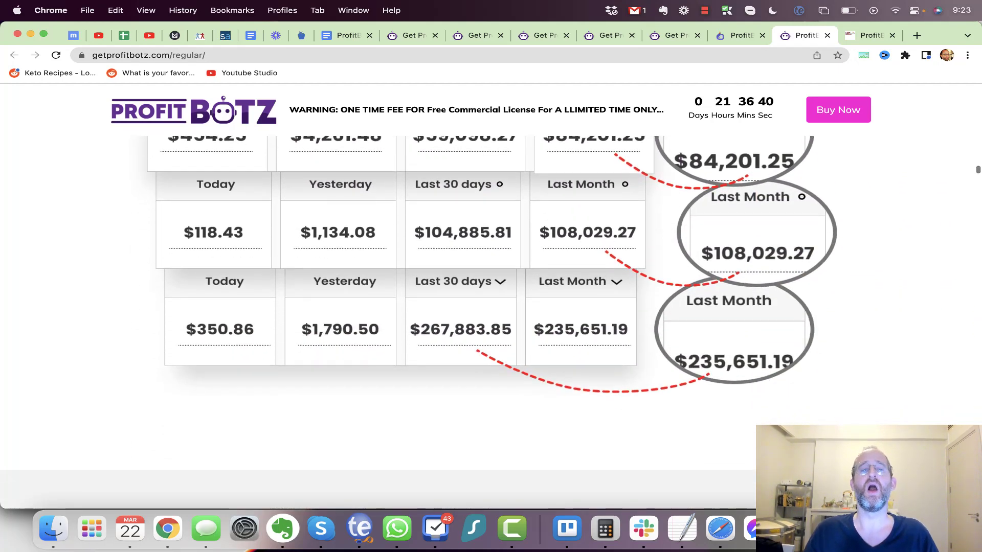
# Step: Read the testimonials, features and 'Let's Review' value list until the Congratulations discount offer appears
pyautogui.scroll(-2, 491, 317)
pyautogui.scroll(-3, 491, 317)
pyautogui.scroll(-3, 491, 317)
pyautogui.scroll(-1, 491, 317)
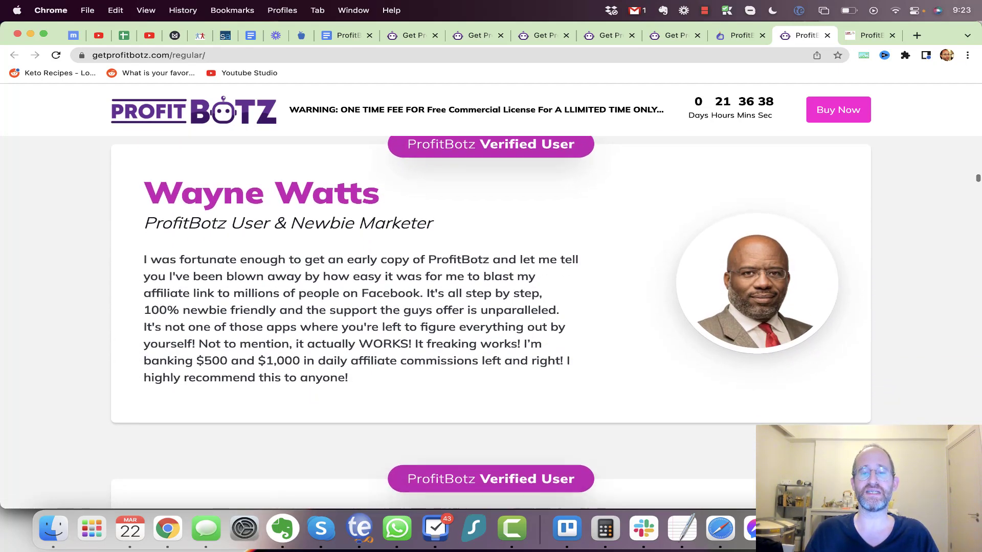
pyautogui.scroll(-1, 491, 317)
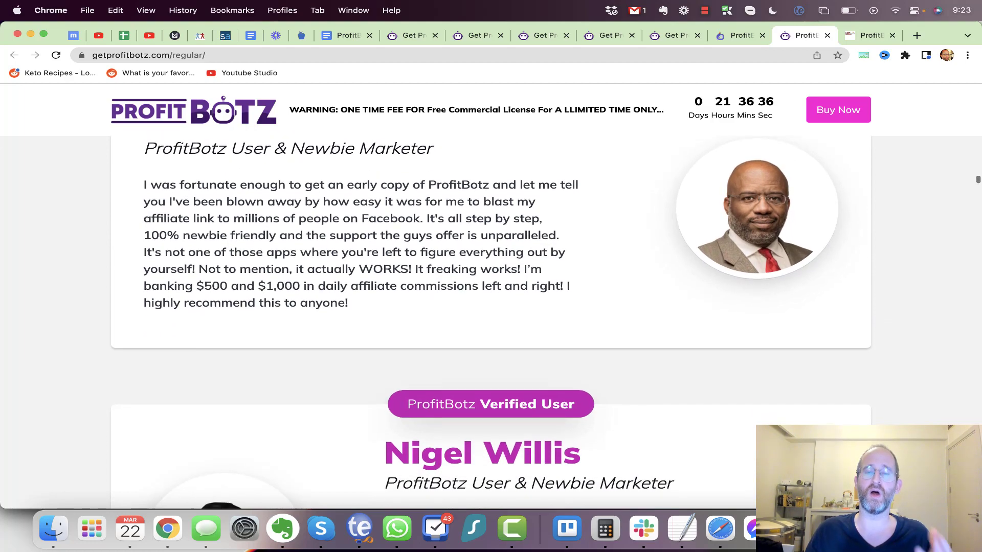
pyautogui.scroll(-2, 491, 317)
pyautogui.scroll(-2, 491, 317)
pyautogui.scroll(-3, 491, 317)
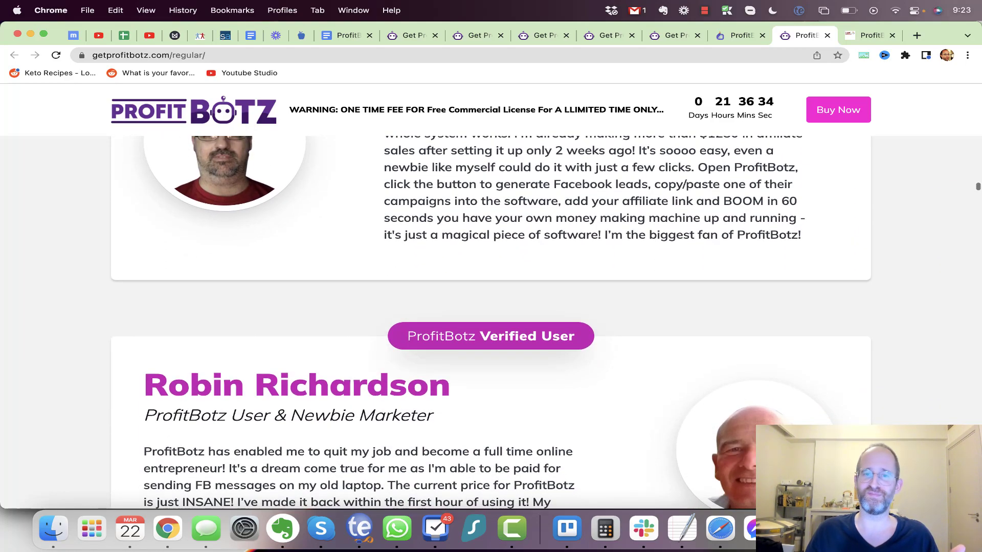
pyautogui.scroll(-2, 491, 317)
pyautogui.scroll(-1, 491, 317)
pyautogui.scroll(-4, 491, 317)
pyautogui.scroll(-5, 491, 317)
pyautogui.scroll(-3, 491, 317)
pyautogui.scroll(-2, 491, 317)
pyautogui.scroll(-4, 491, 317)
pyautogui.scroll(-4, 491, 317)
pyautogui.scroll(-6, 491, 317)
pyautogui.scroll(-5, 491, 317)
pyautogui.scroll(-5, 491, 317)
pyautogui.scroll(-3, 491, 317)
pyautogui.scroll(-5, 491, 317)
pyautogui.scroll(-4, 491, 317)
pyautogui.scroll(-5, 491, 317)
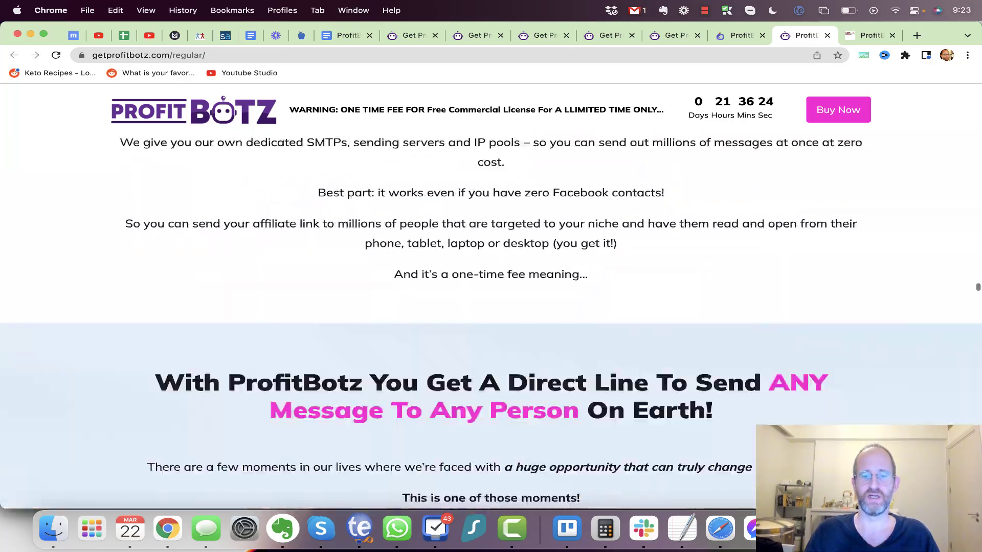
pyautogui.scroll(-5, 491, 317)
pyautogui.scroll(-4, 490, 317)
pyautogui.scroll(-5, 491, 318)
pyautogui.scroll(-6, 491, 317)
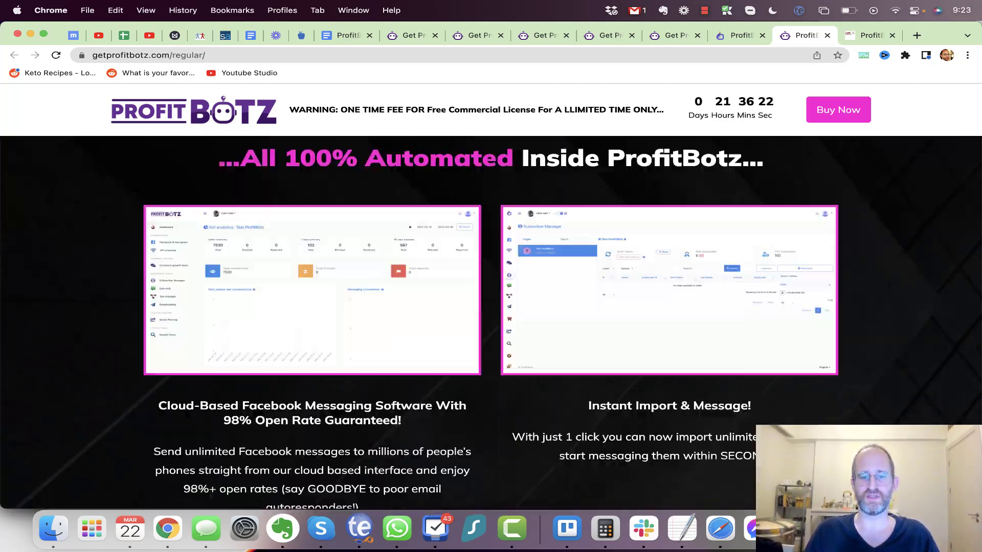
pyautogui.scroll(-3, 491, 317)
pyautogui.scroll(-5, 491, 317)
pyautogui.scroll(3, 491, 317)
pyautogui.scroll(5, 491, 317)
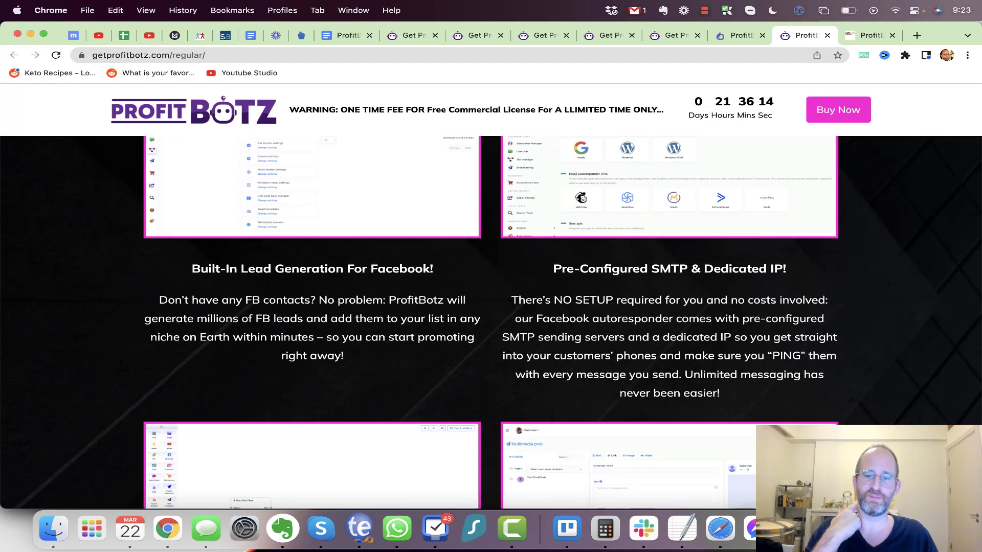
pyautogui.scroll(-1, 491, 317)
pyautogui.scroll(-5, 491, 317)
pyautogui.scroll(-3, 491, 317)
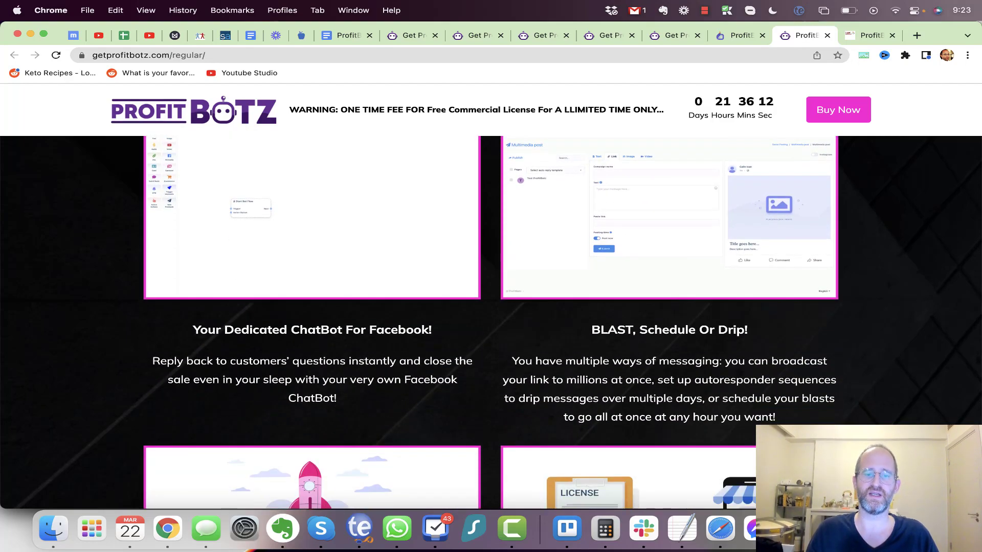
pyautogui.scroll(-2, 491, 317)
pyautogui.scroll(-1, 491, 317)
pyautogui.scroll(-4, 491, 317)
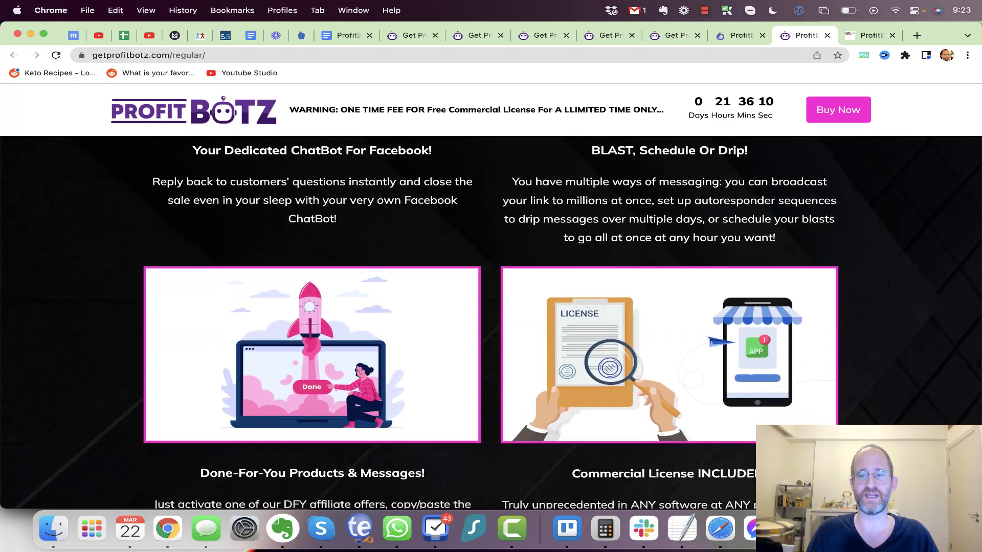
pyautogui.scroll(-6, 491, 317)
pyautogui.scroll(-7, 491, 317)
pyautogui.scroll(-7, 491, 317)
pyautogui.scroll(-5, 491, 317)
pyautogui.scroll(-12, 491, 317)
pyautogui.scroll(-7, 491, 317)
pyautogui.scroll(-10, 491, 317)
pyautogui.scroll(-10, 491, 317)
pyautogui.scroll(-10, 491, 317)
pyautogui.scroll(-10, 491, 317)
pyautogui.scroll(-10, 491, 317)
pyautogui.scroll(-10, 491, 317)
pyautogui.scroll(-10, 491, 317)
pyautogui.scroll(5, 491, 317)
pyautogui.scroll(10, 491, 317)
pyautogui.scroll(10, 491, 317)
pyautogui.scroll(10, 491, 317)
pyautogui.scroll(5, 491, 317)
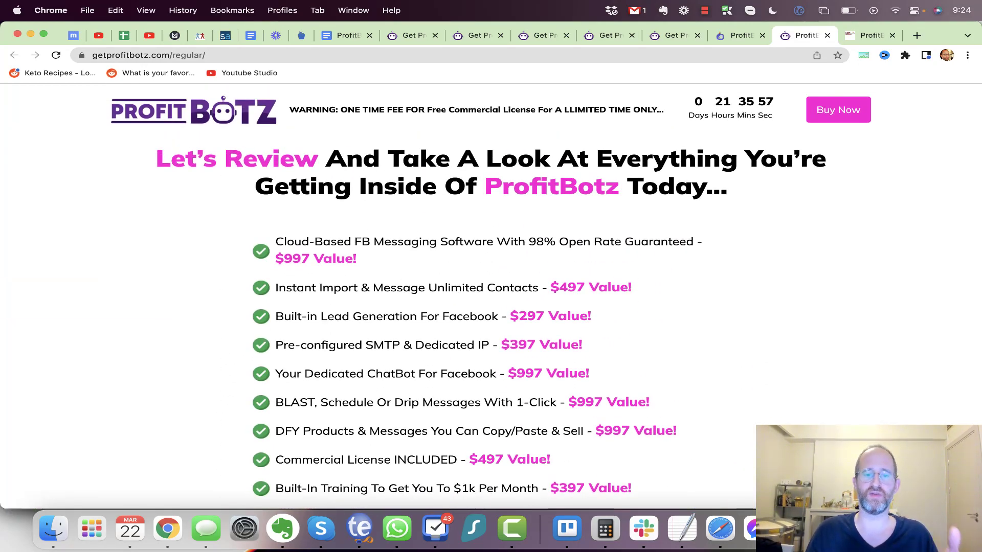
pyautogui.scroll(-1, 401, 323)
pyautogui.scroll(-2, 400, 323)
pyautogui.scroll(-4, 401, 324)
pyautogui.scroll(-3, 400, 323)
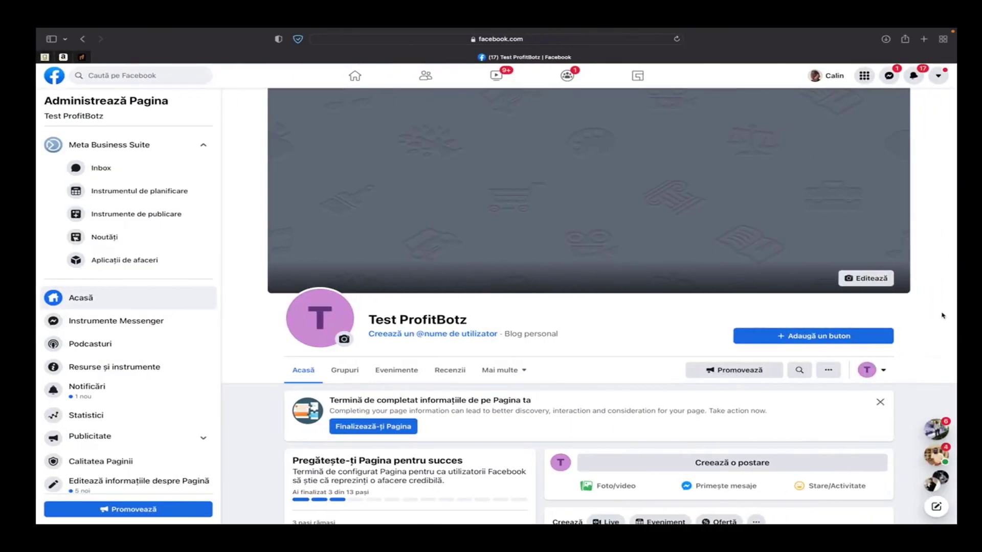
# Step: Show the 'test!' post on the Test ProfitBotz Facebook page, then return to Connect Facebook & Instagram
pyautogui.scroll(-3, 943, 315)
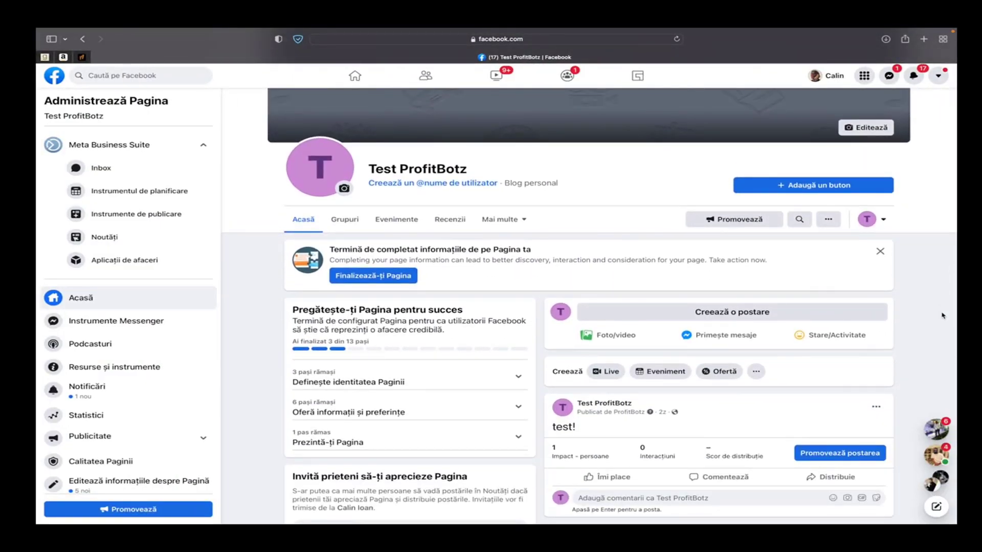
pyautogui.scroll(-1, 942, 316)
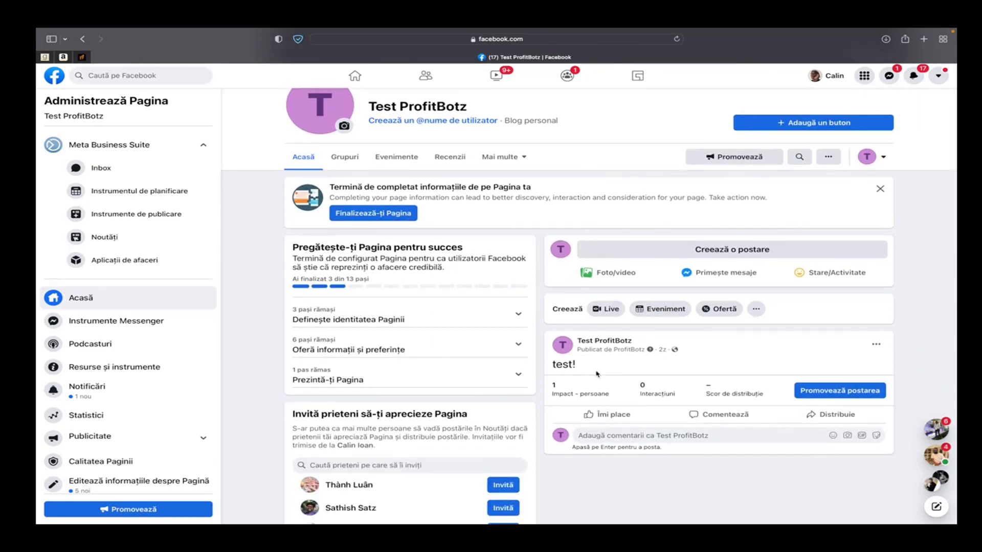
pyautogui.hotkey('ctrl', 'Left')
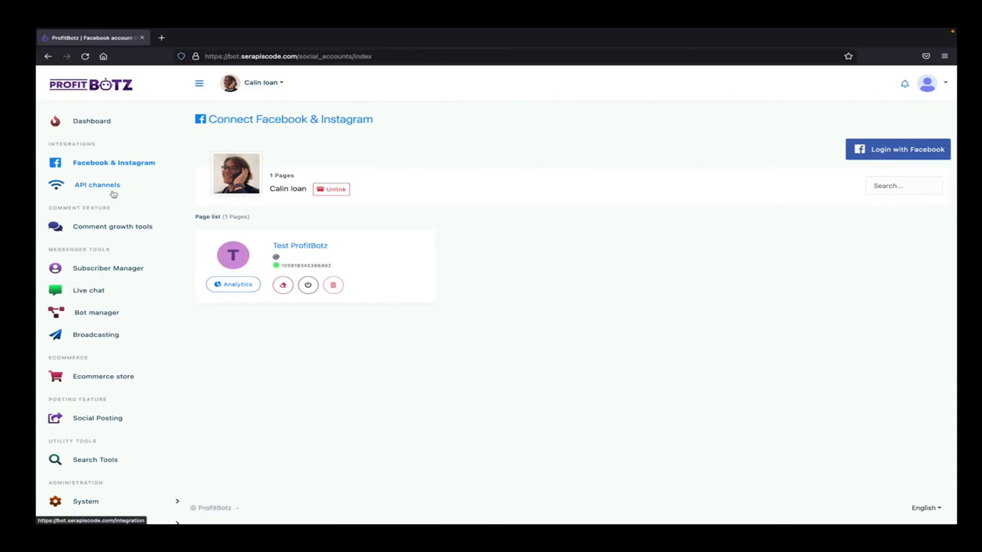
# Step: Browse the API channels integrations list, then go to the Facebook Comment growth tools page
pyautogui.click(113, 194)
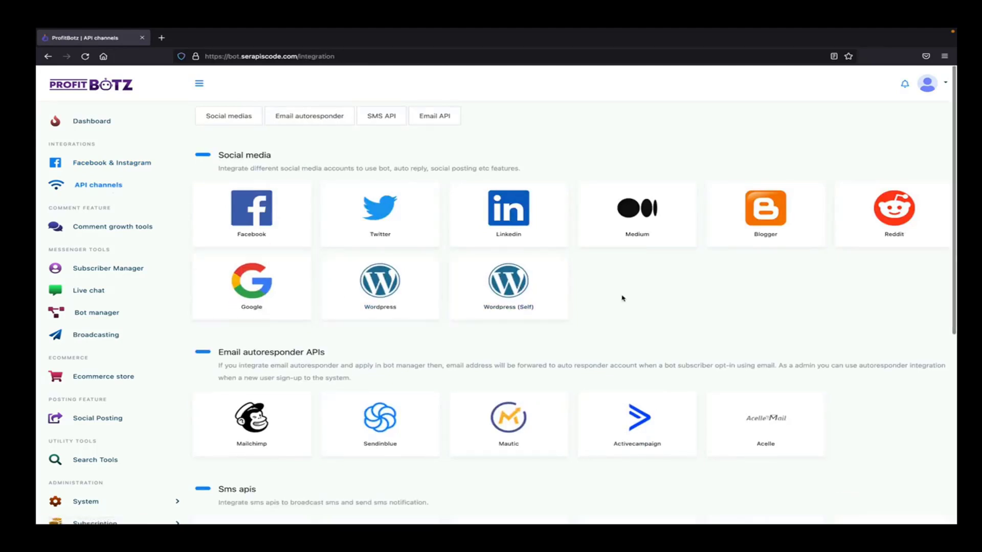
pyautogui.scroll(-1, 622, 297)
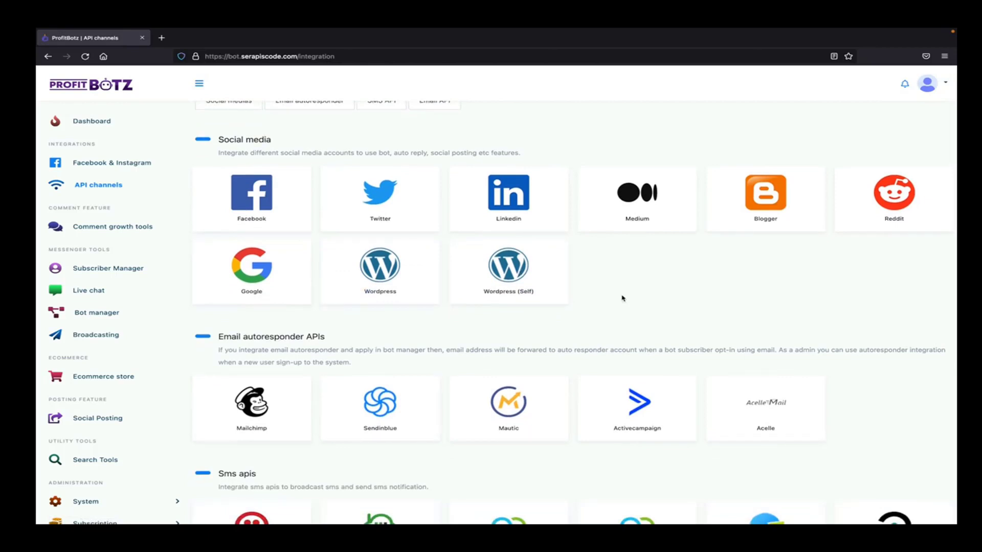
pyautogui.scroll(-3, 622, 297)
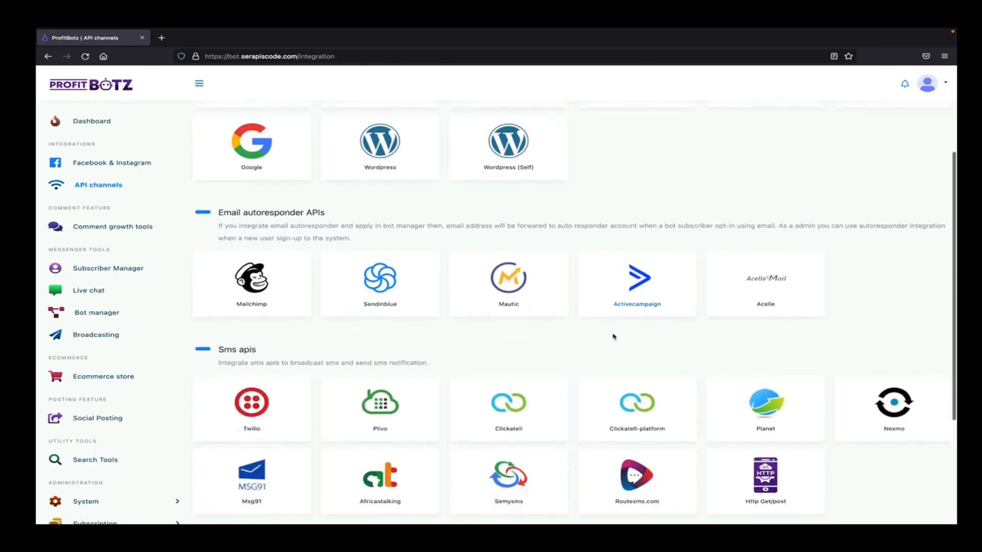
pyautogui.scroll(-1, 606, 360)
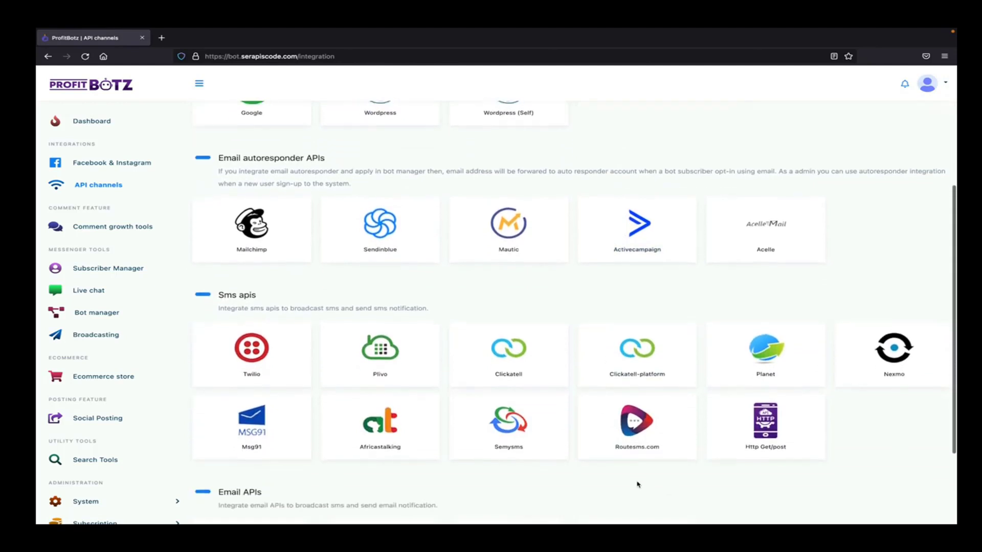
pyautogui.scroll(-2, 642, 486)
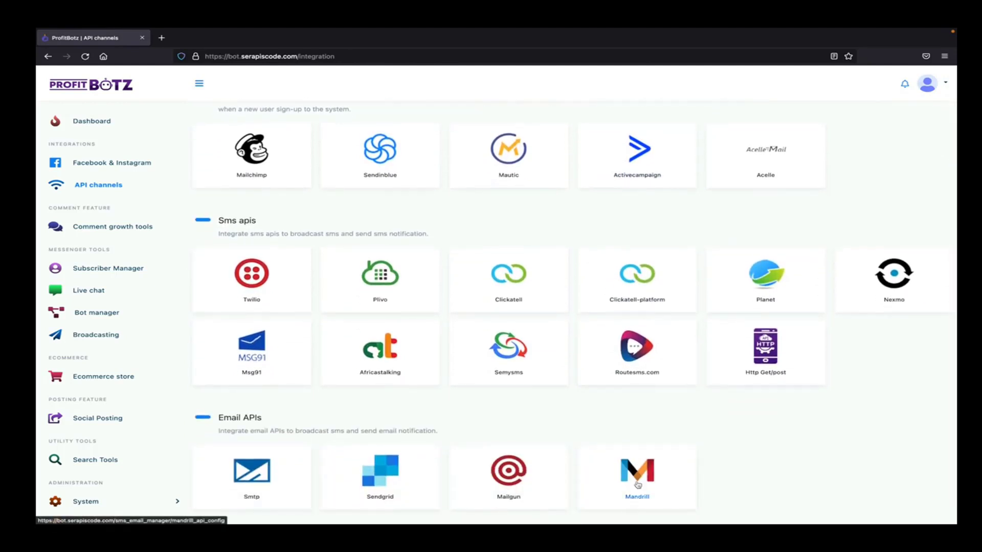
pyautogui.scroll(-1, 638, 485)
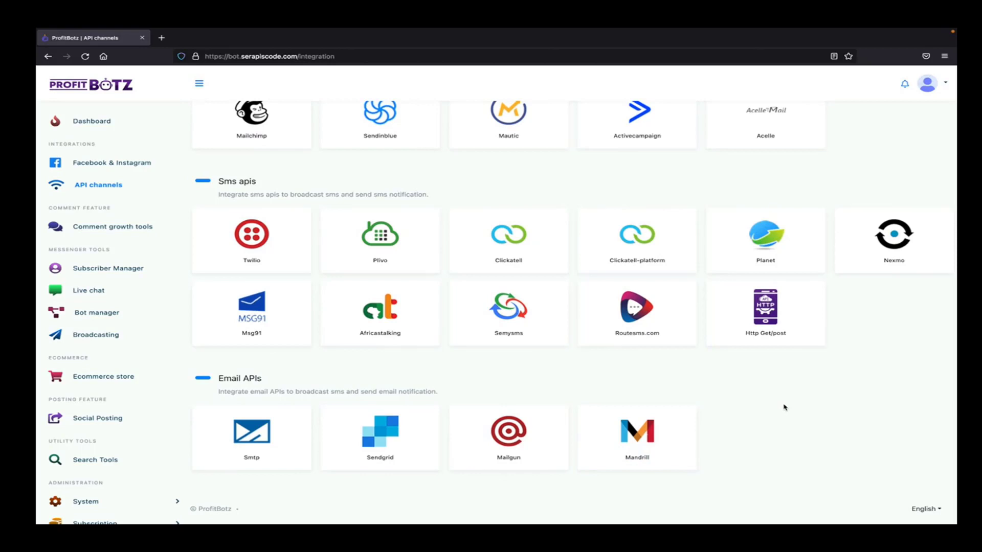
pyautogui.click(131, 228)
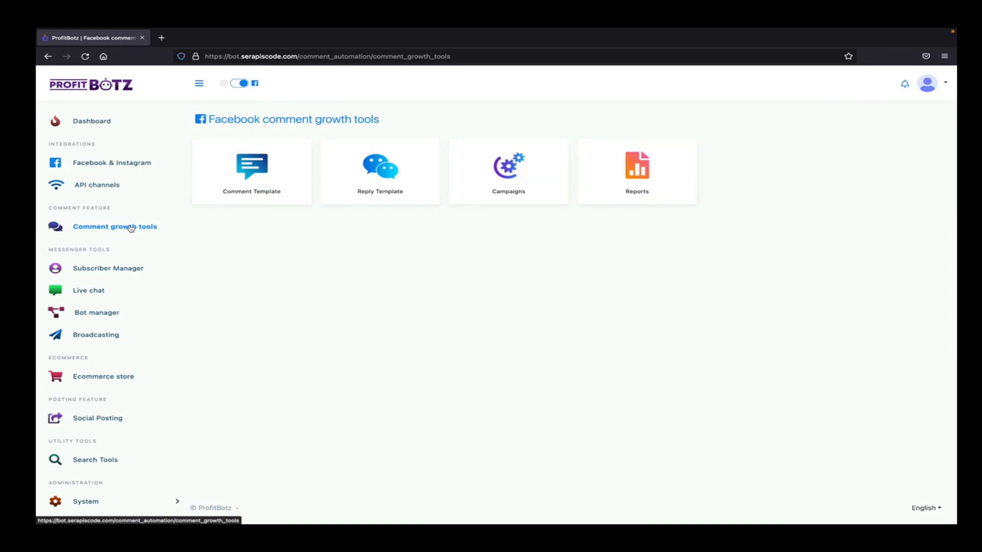
# Step: Browse the Subscriber Manager, Live chat and Bot manager pages for Test ProfitBotz
pyautogui.click(119, 267)
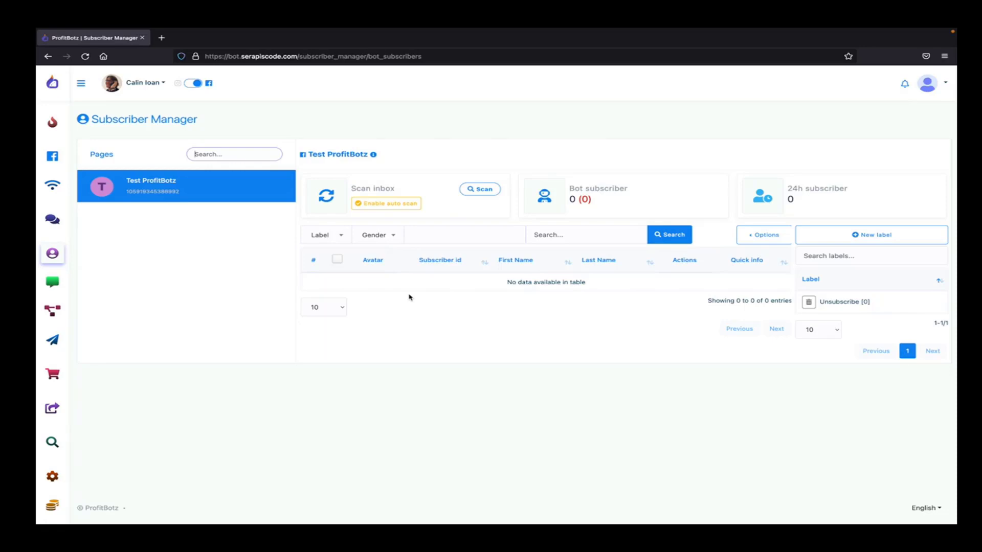
pyautogui.click(56, 286)
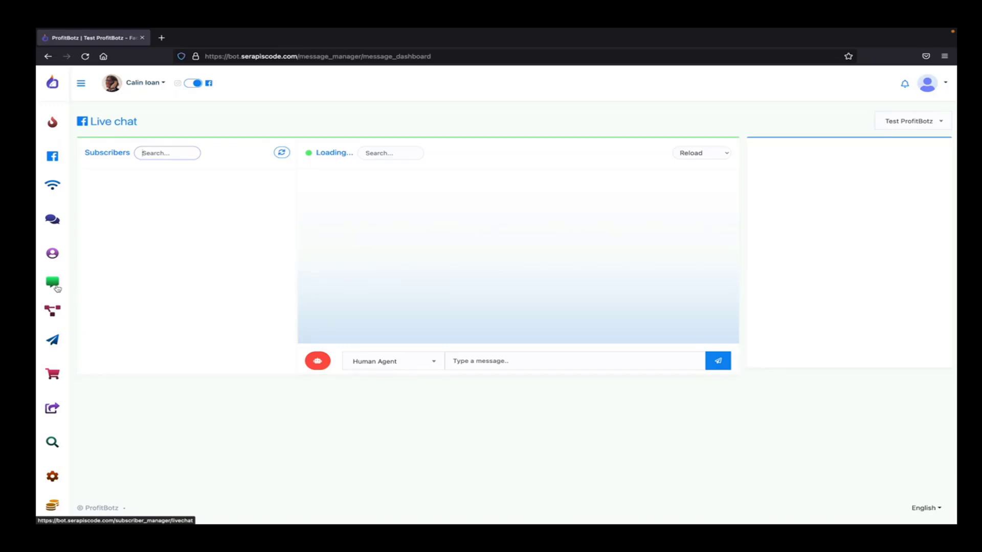
pyautogui.click(52, 311)
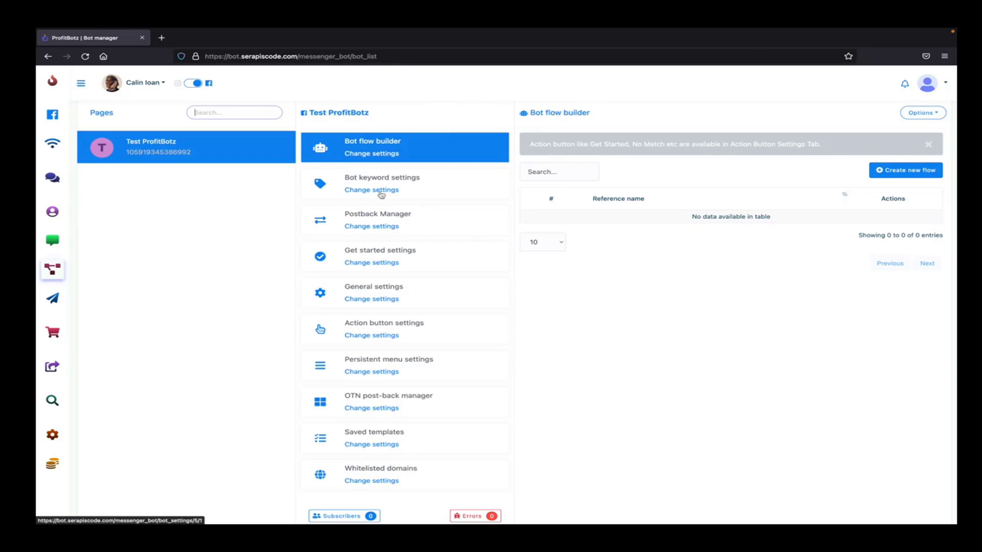
# Step: Create a new bot flow with a Text node followed by an Action buttons node
pyautogui.click(906, 171)
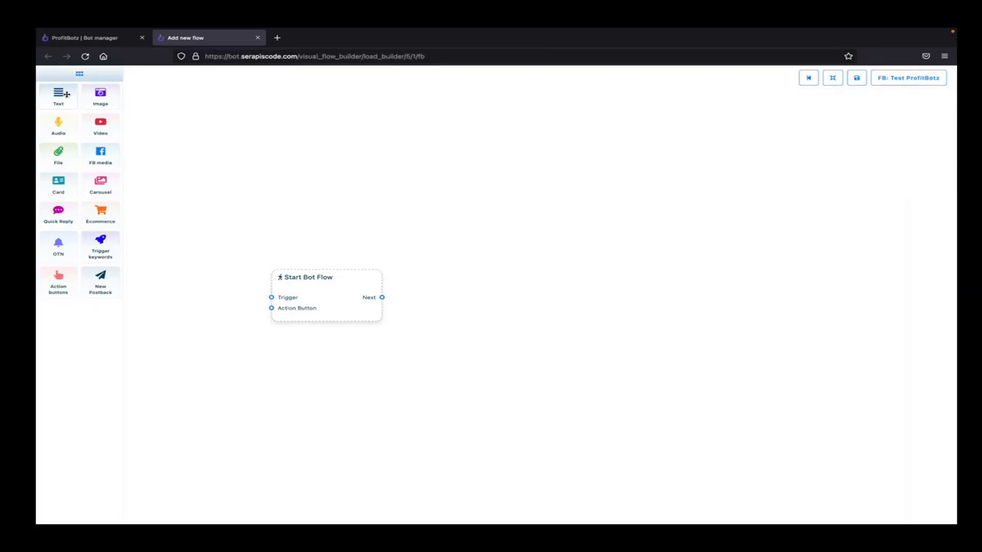
pyautogui.moveTo(65, 94); pyautogui.dragTo(318, 311)
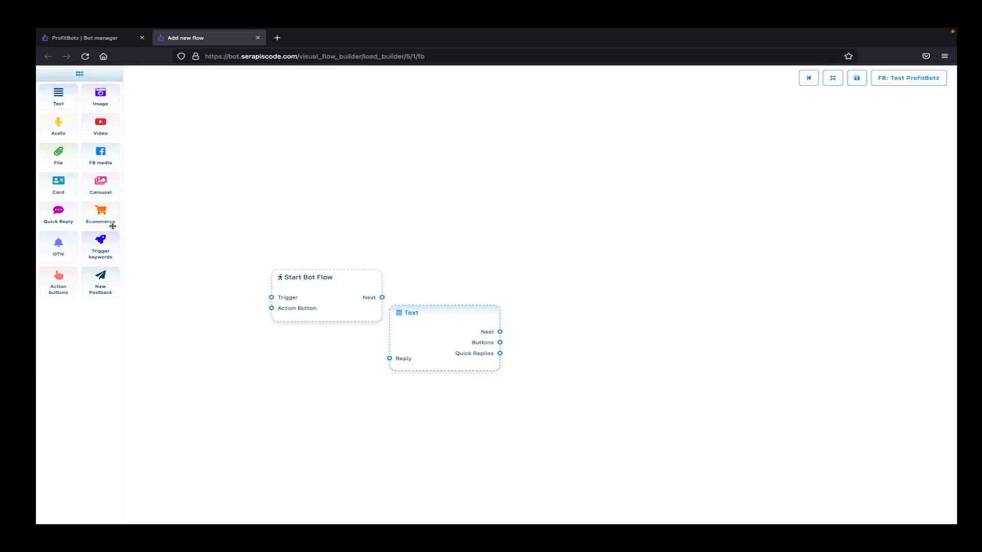
pyautogui.moveTo(58, 279); pyautogui.dragTo(546, 359)
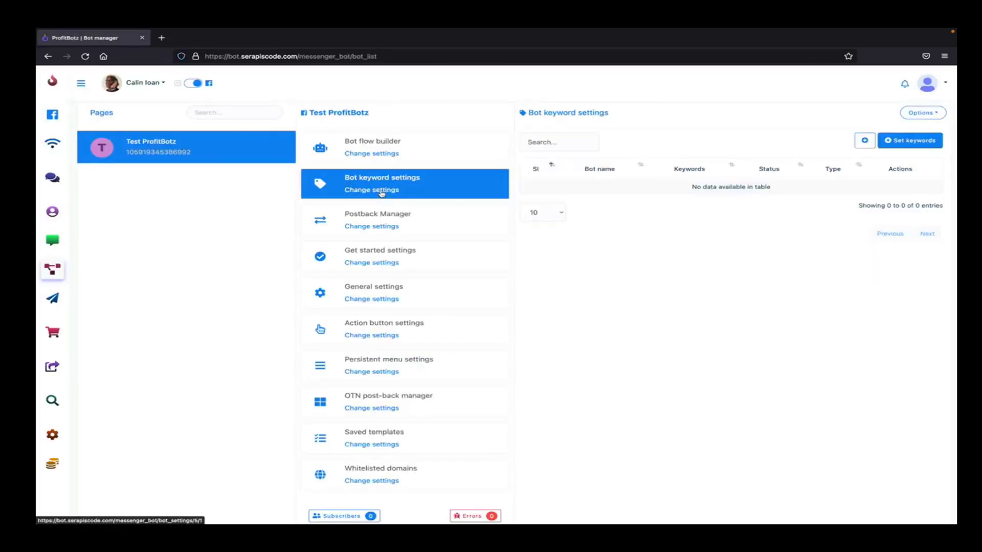
# Step: Review the bot's Get started and General settings
pyautogui.click(379, 263)
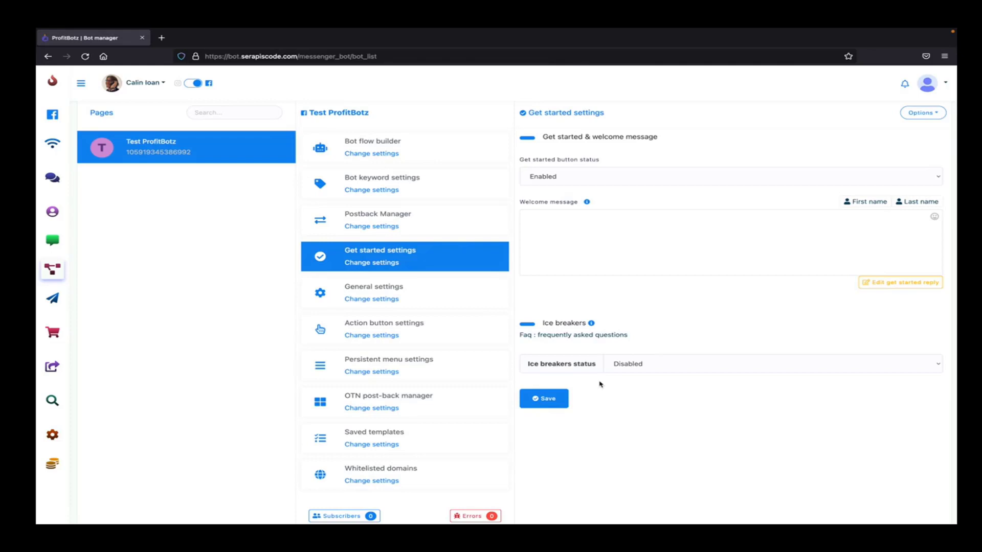
pyautogui.click(394, 300)
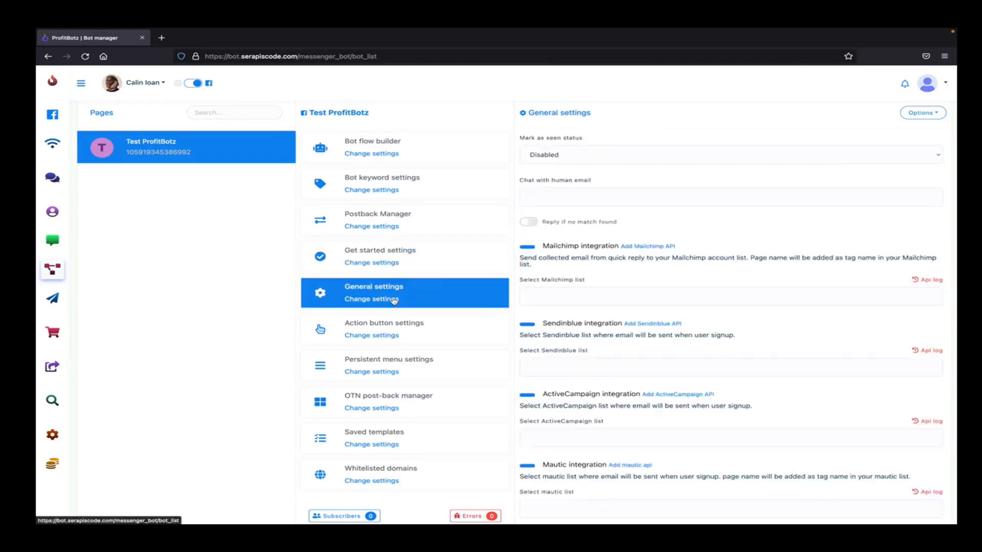
pyautogui.scroll(-4, 556, 350)
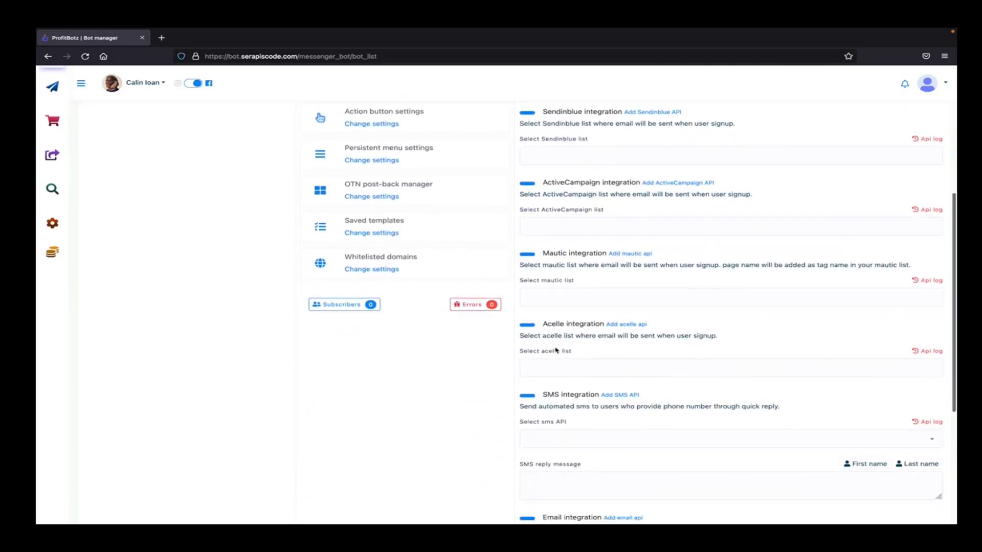
pyautogui.scroll(-5, 556, 349)
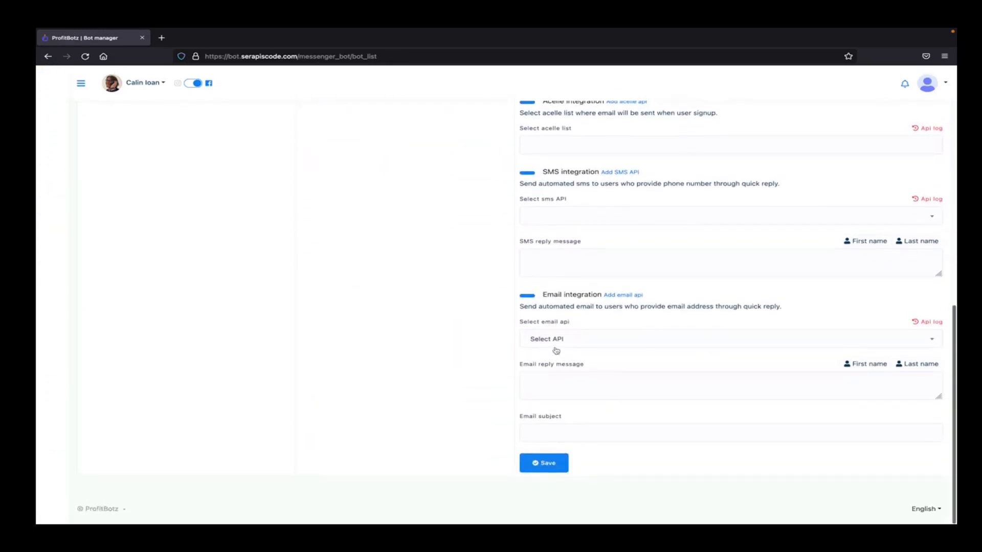
pyautogui.scroll(7, 556, 350)
pyautogui.scroll(1, 556, 351)
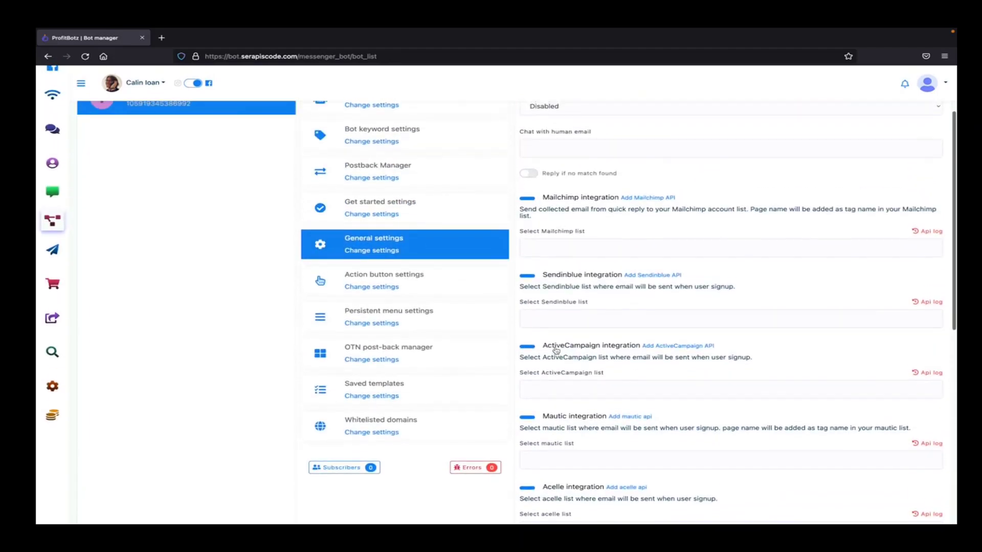
# Step: Review the Action button templates and Persistent menu, then go to Messenger broadcasting
pyautogui.click(381, 278)
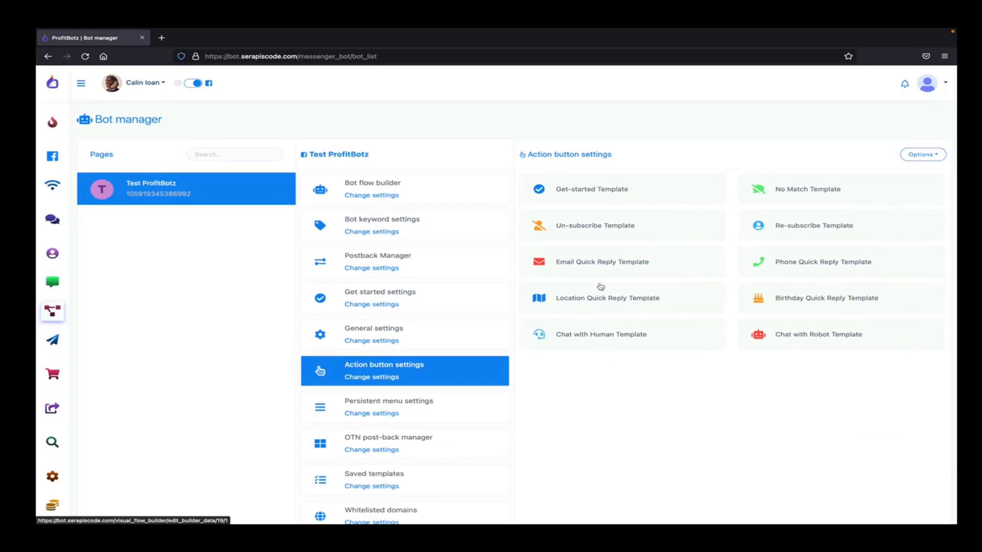
pyautogui.scroll(-2, 375, 320)
pyautogui.click(375, 318)
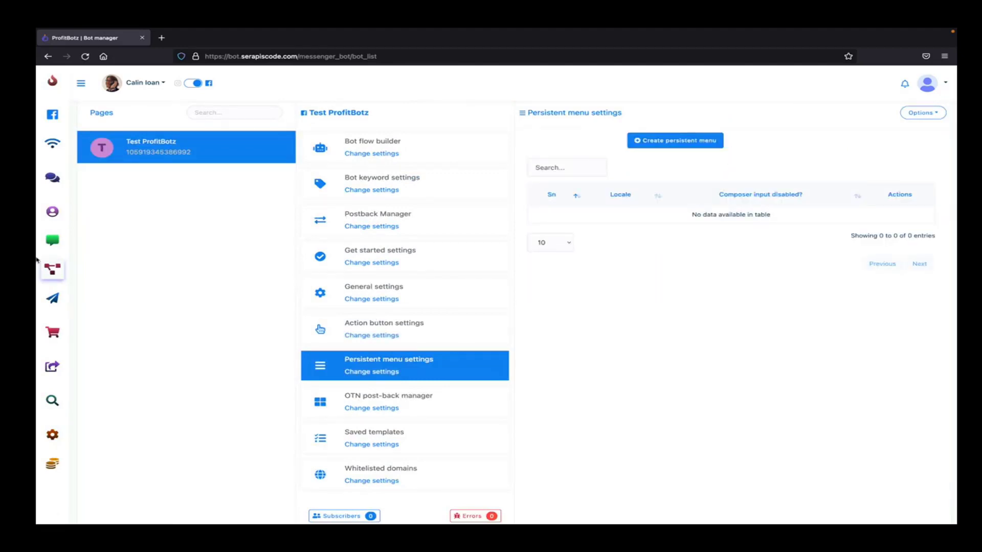
pyautogui.click(53, 297)
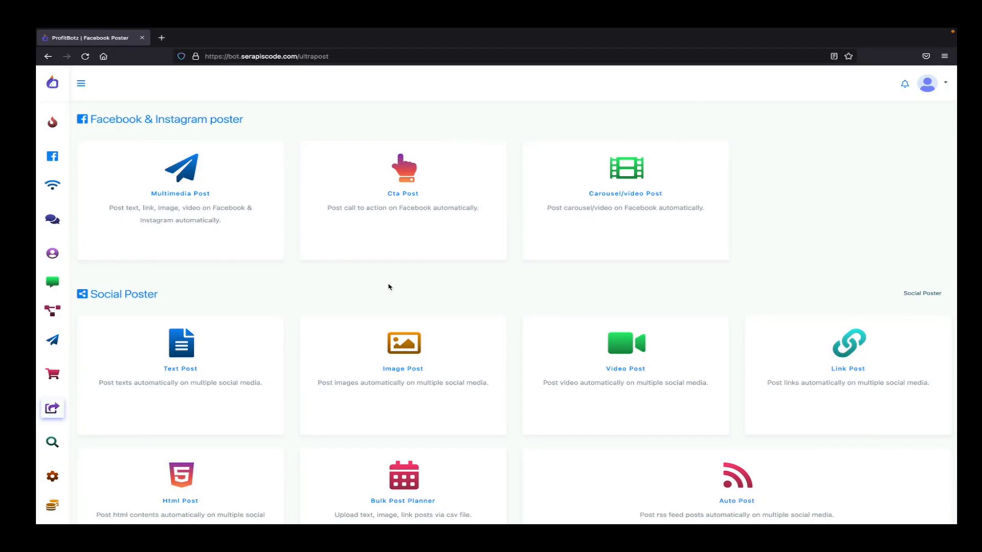
# Step: Start a new multimedia post with Test ProfitBotz selected as the target page
pyautogui.click(201, 196)
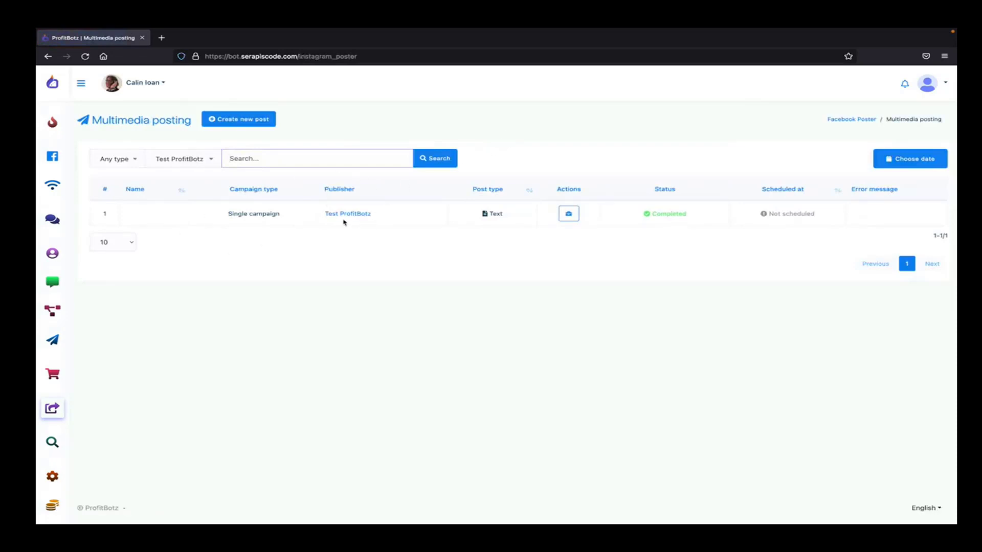
pyautogui.click(239, 119)
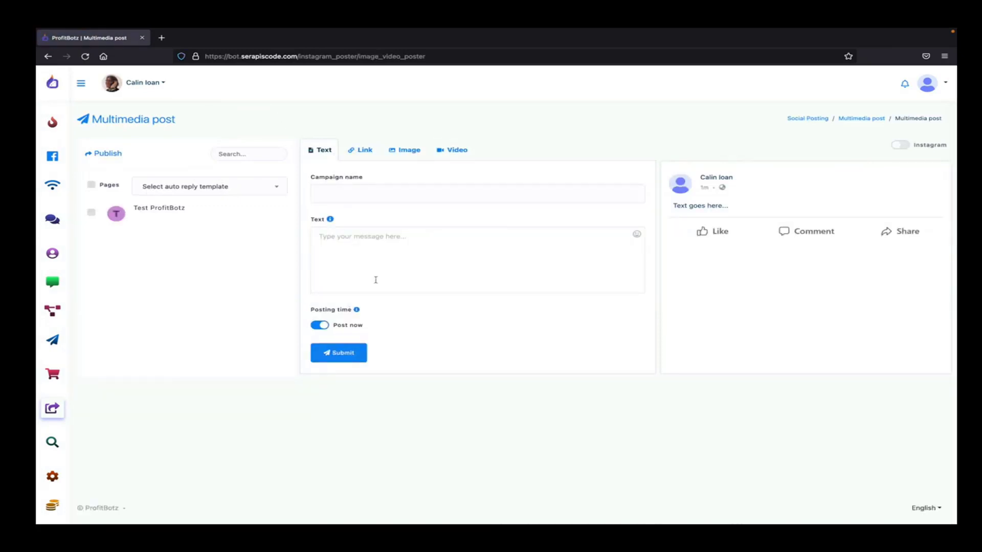
pyautogui.moveTo(749, 181); pyautogui.dragTo(695, 180)
pyautogui.click(543, 252)
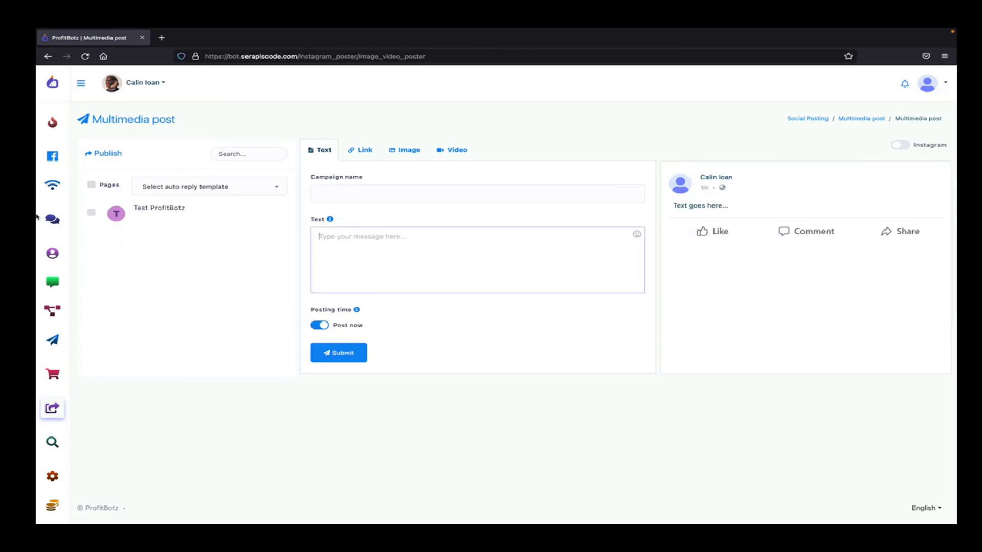
pyautogui.click(93, 213)
pyautogui.click(358, 270)
# Step: Enter the post text and campaign name 'Welcome!', keep Post now, and submit
pyautogui.write('Welcome to ProfitBotz!')
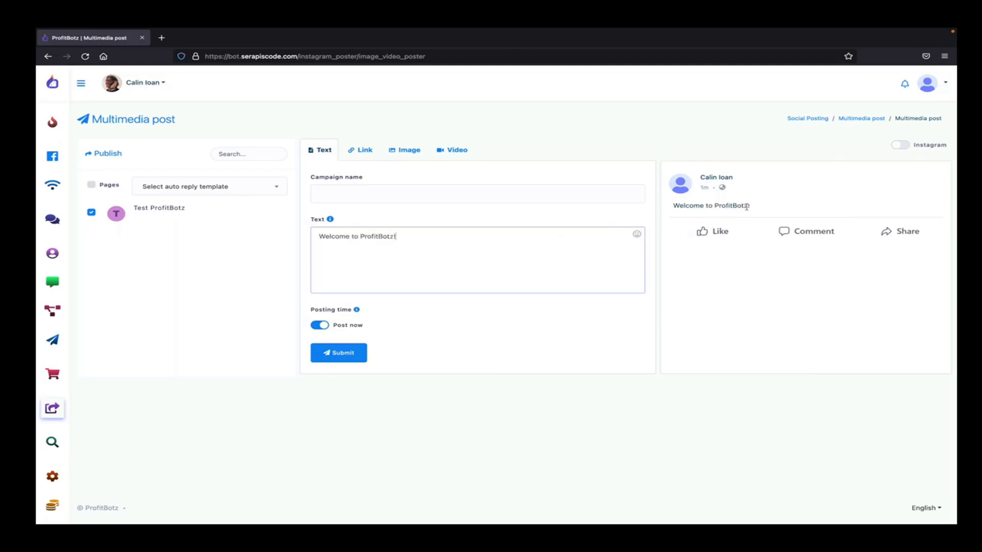
pyautogui.moveTo(673, 205); pyautogui.dragTo(704, 205)
pyautogui.click(529, 191)
pyautogui.write('Welcome!')
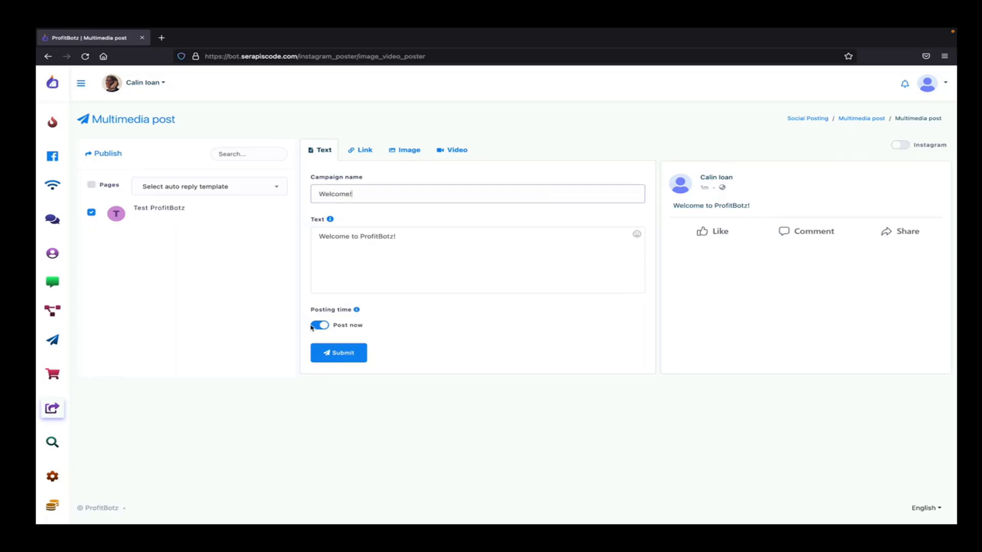
pyautogui.click(313, 326)
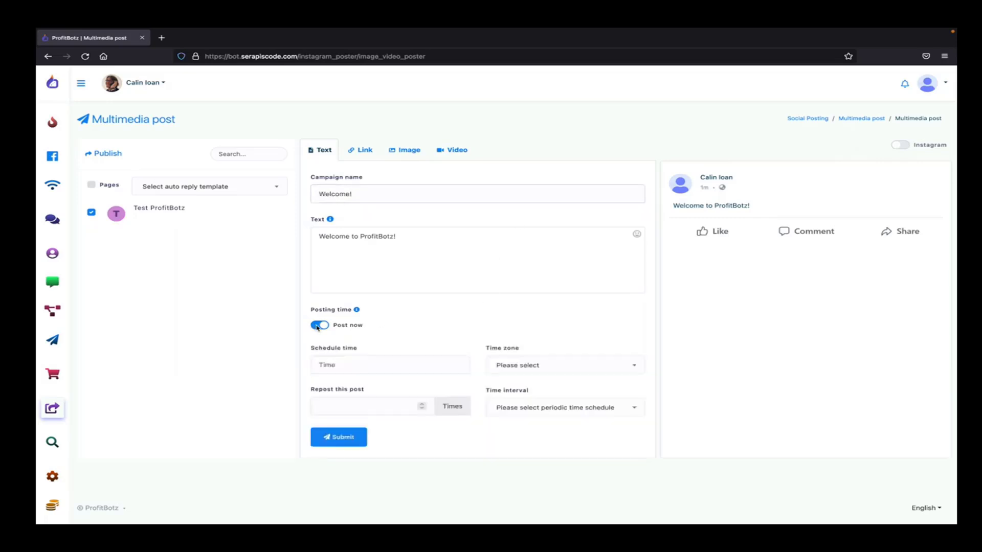
pyautogui.click(317, 326)
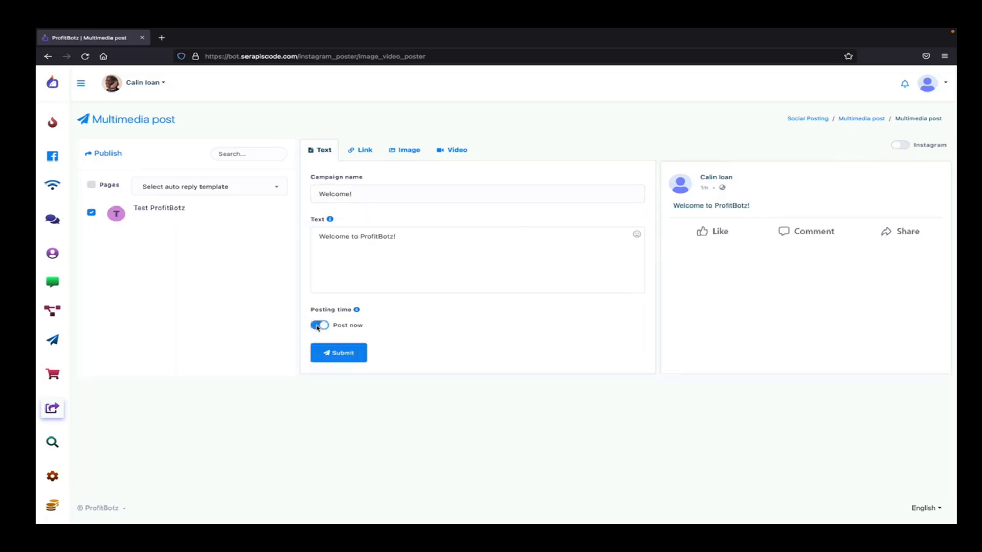
pyautogui.click(327, 352)
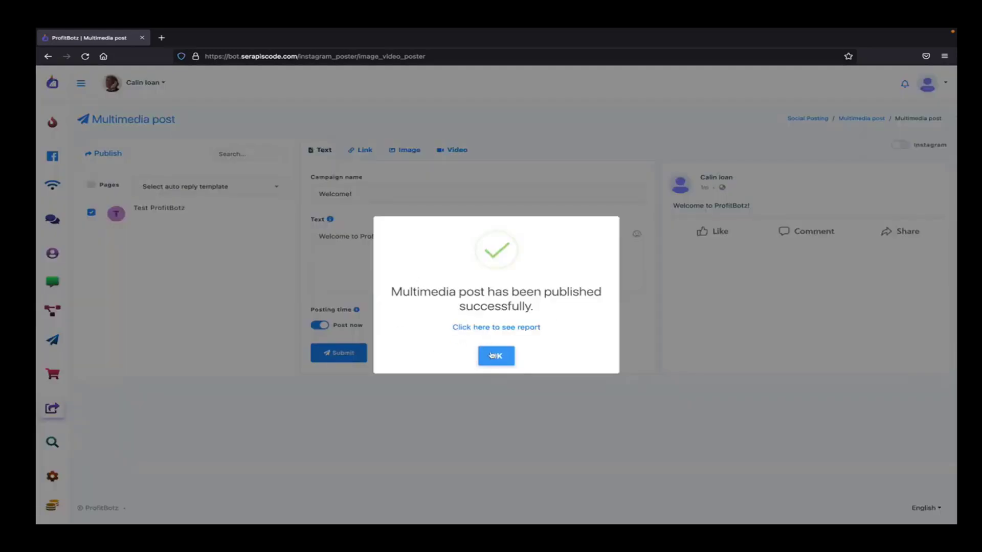
pyautogui.click(495, 357)
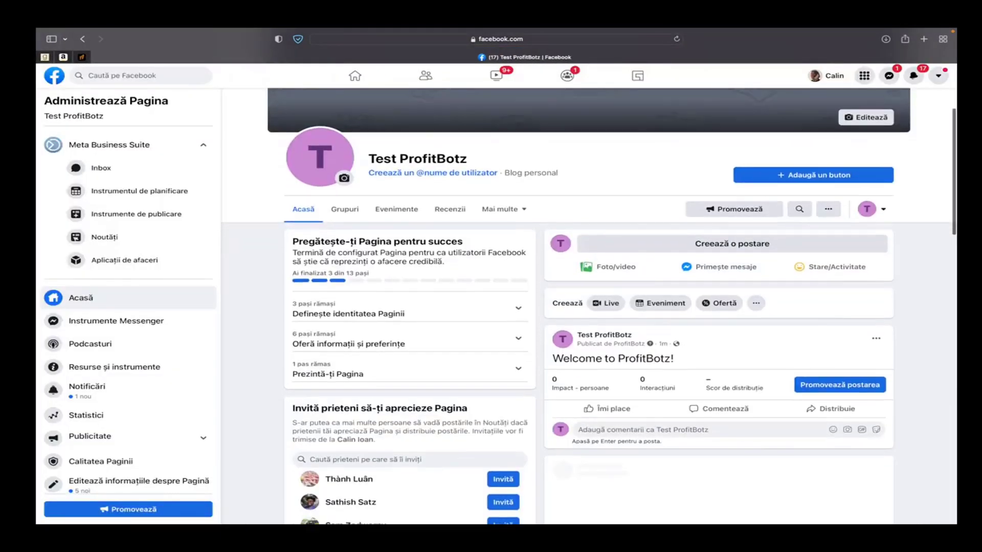
# Step: Scroll to confirm the Welcome to ProfitBotz! post is listed
pyautogui.scroll(-1, 694, 351)
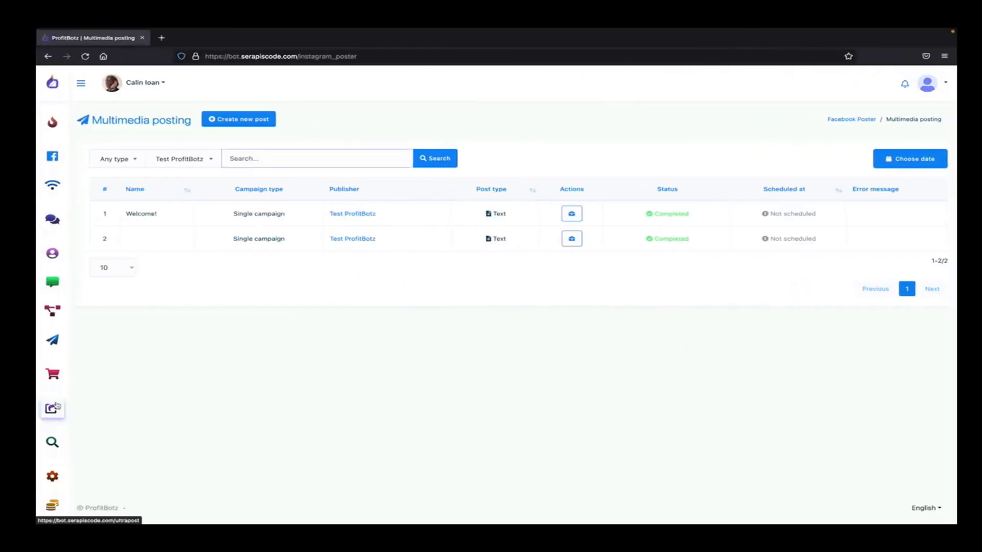
# Step: Move from Social Posting to Search Tools and open Website comparison's Actions
pyautogui.click(52, 408)
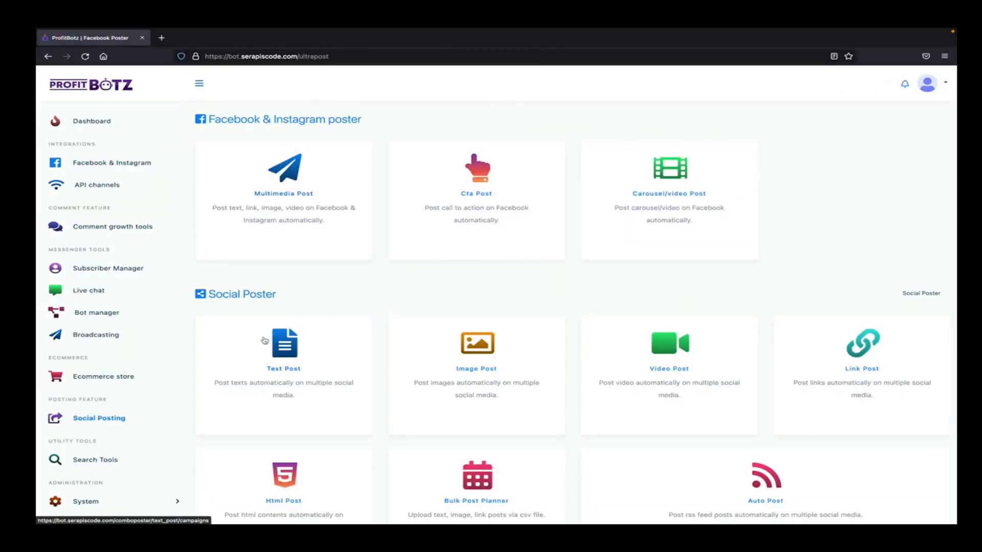
pyautogui.scroll(-1, 264, 341)
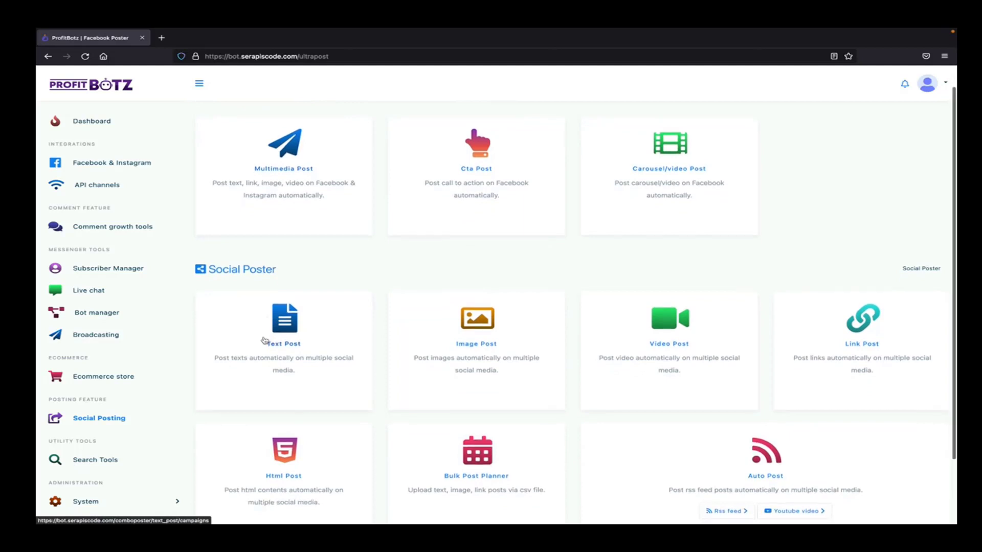
pyautogui.scroll(-3, 264, 341)
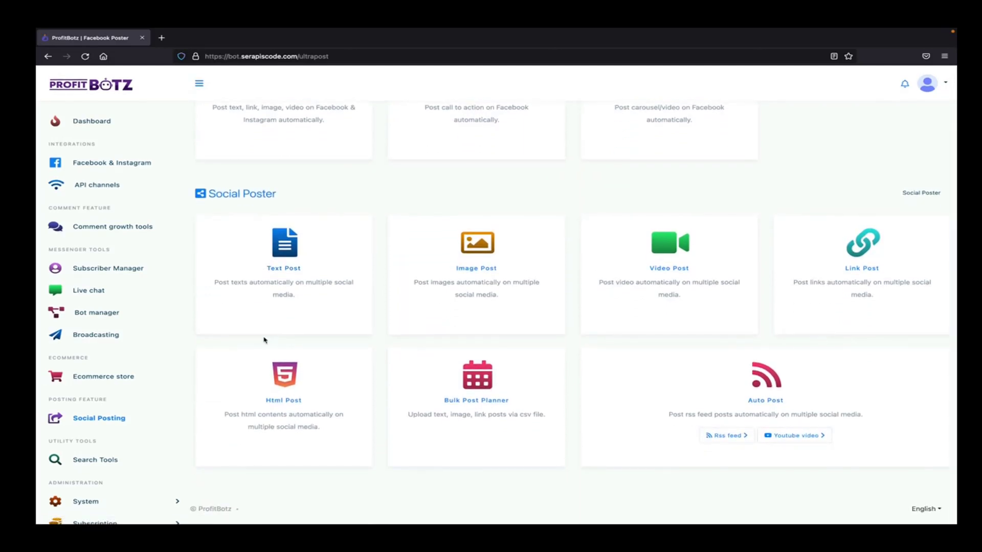
pyautogui.click(100, 461)
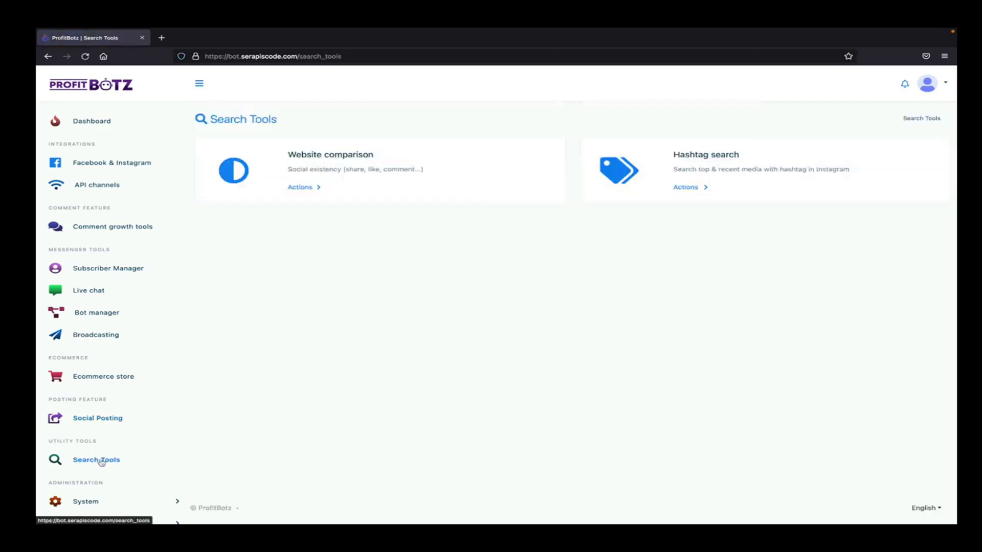
pyautogui.click(302, 188)
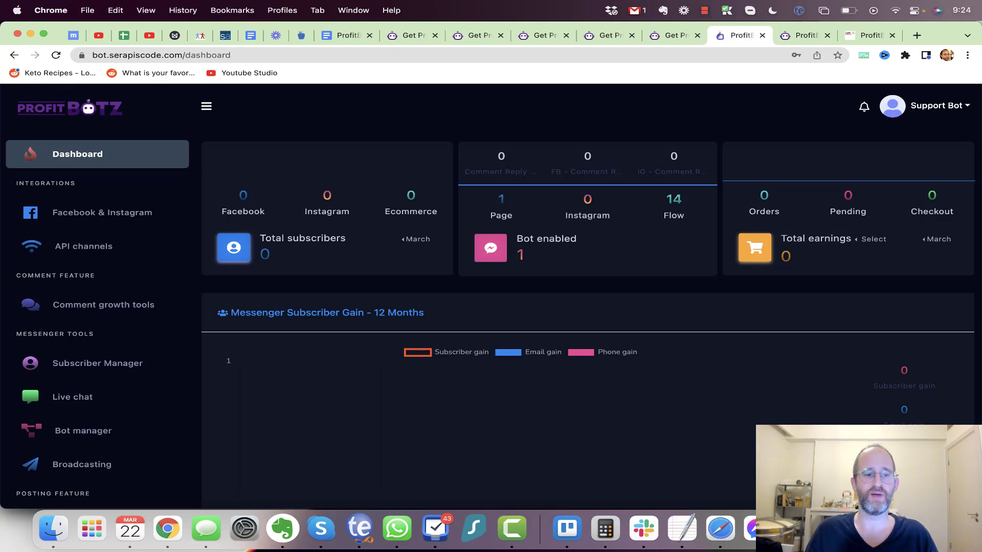
# Step: Switch to the ProfitBotz PRO sales page and scroll through its offer
pyautogui.scroll(-1, 97, 246)
pyautogui.scroll(-4, 97, 271)
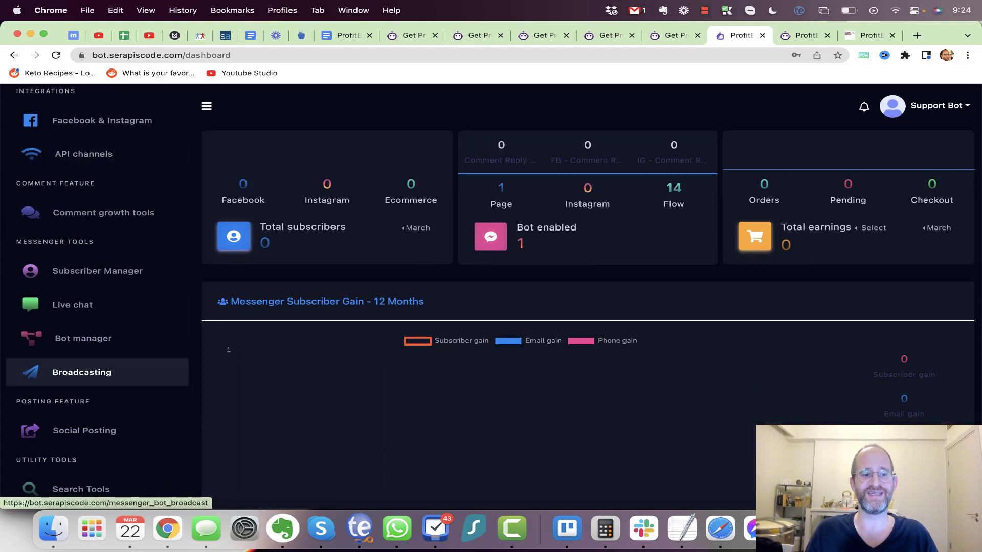
pyautogui.scroll(-2, 98, 372)
pyautogui.scroll(5, 98, 372)
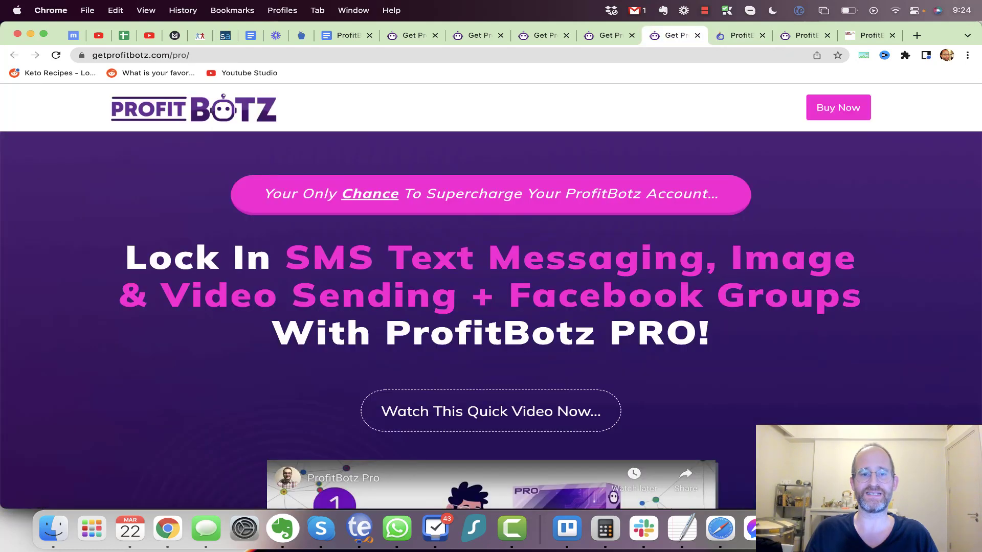
pyautogui.click(671, 35)
pyautogui.scroll(-1, 491, 327)
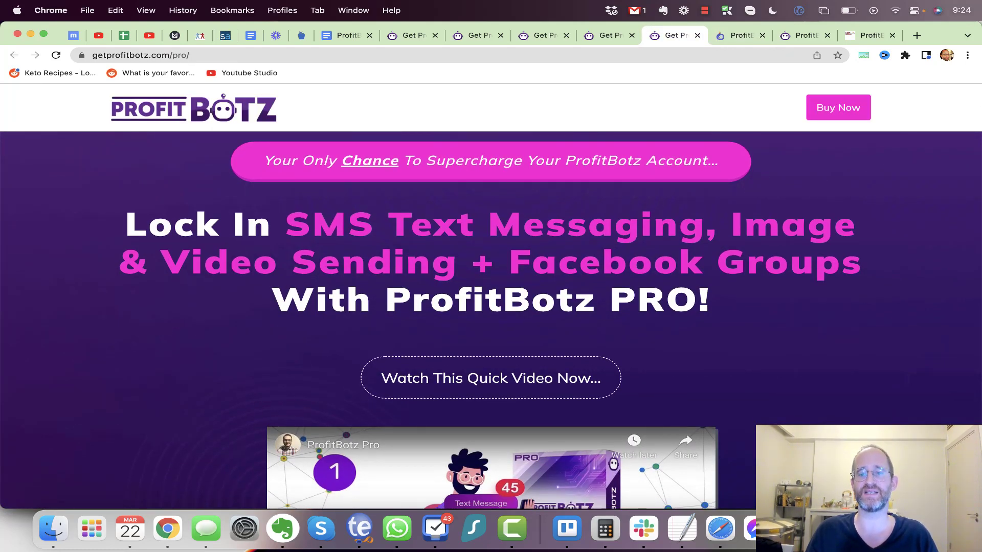
pyautogui.scroll(-3, 609, 227)
pyautogui.scroll(-1, 609, 227)
pyautogui.scroll(-2, 609, 227)
pyautogui.scroll(-8, 609, 226)
pyautogui.scroll(-2, 608, 227)
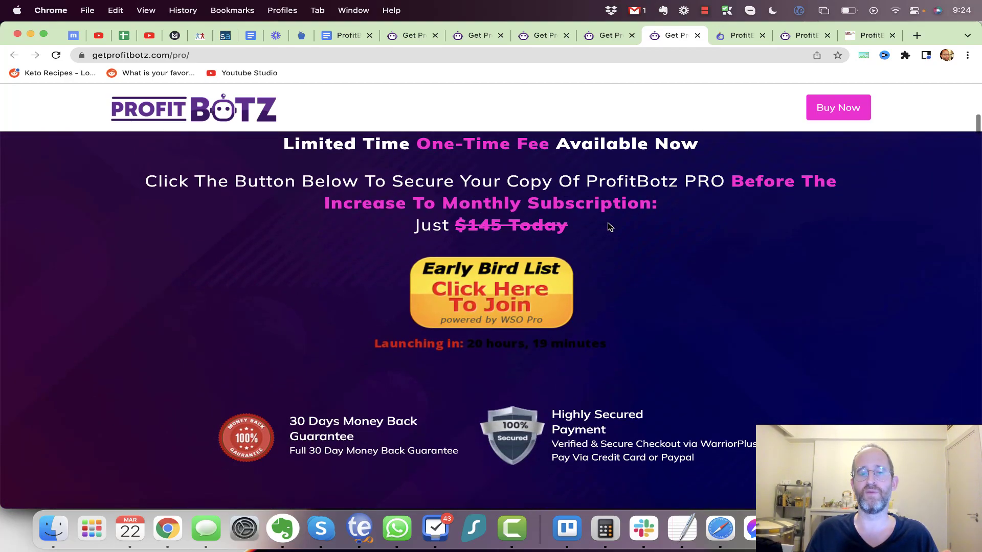
pyautogui.scroll(-4, 609, 227)
pyautogui.scroll(-10, 608, 226)
pyautogui.scroll(-6, 608, 226)
pyautogui.scroll(-6, 608, 227)
pyautogui.scroll(-6, 608, 227)
pyautogui.scroll(-15, 609, 226)
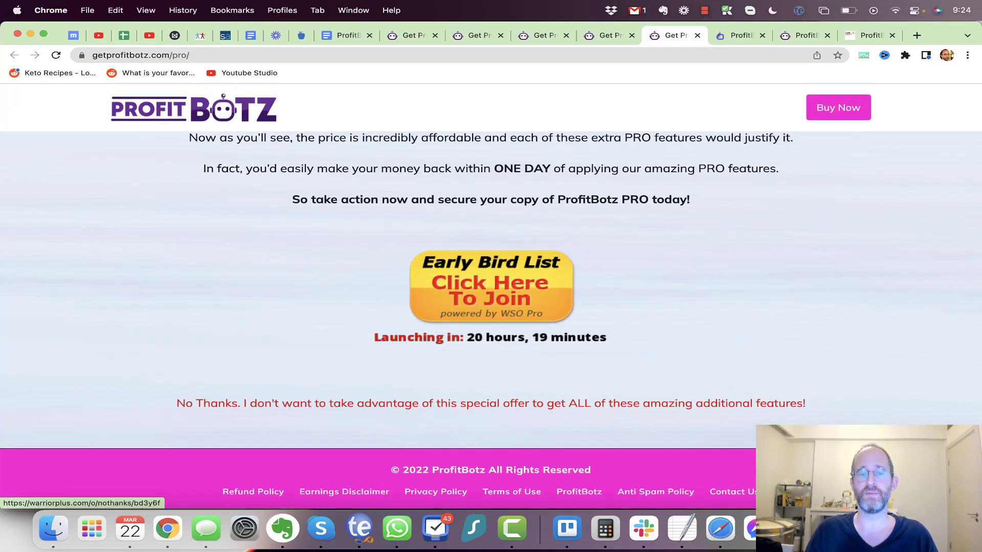
# Step: Open the PRO Early Bird sign-up link and scroll through it
pyautogui.click(493, 281)
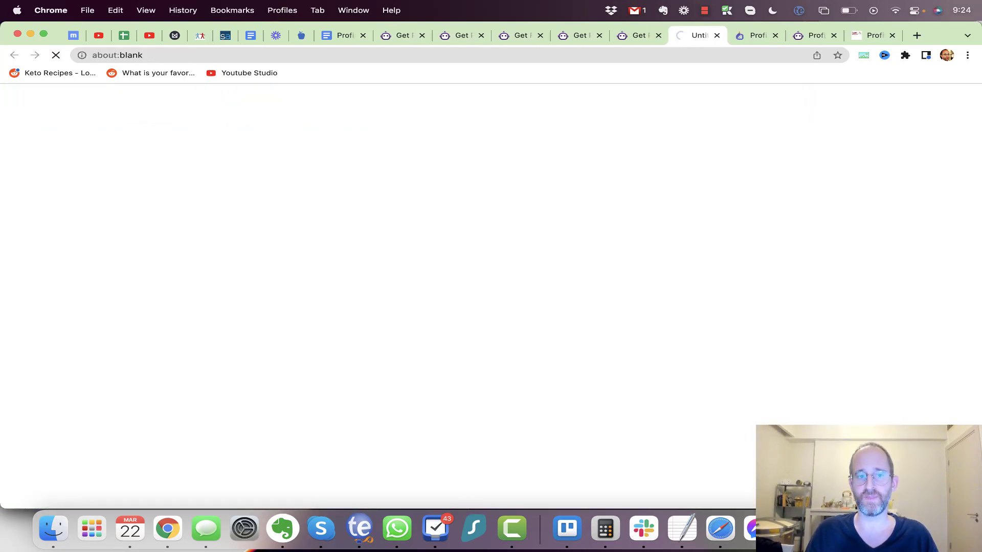
pyautogui.scroll(-2, 491, 307)
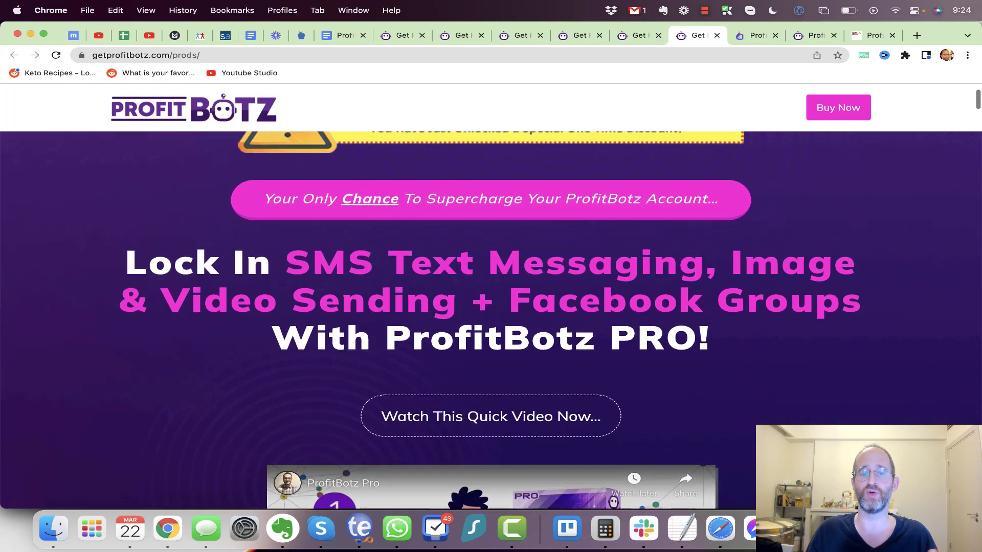
pyautogui.scroll(-3, 491, 307)
pyautogui.scroll(-8, 491, 307)
pyautogui.scroll(8, 491, 307)
pyautogui.scroll(-9, 491, 306)
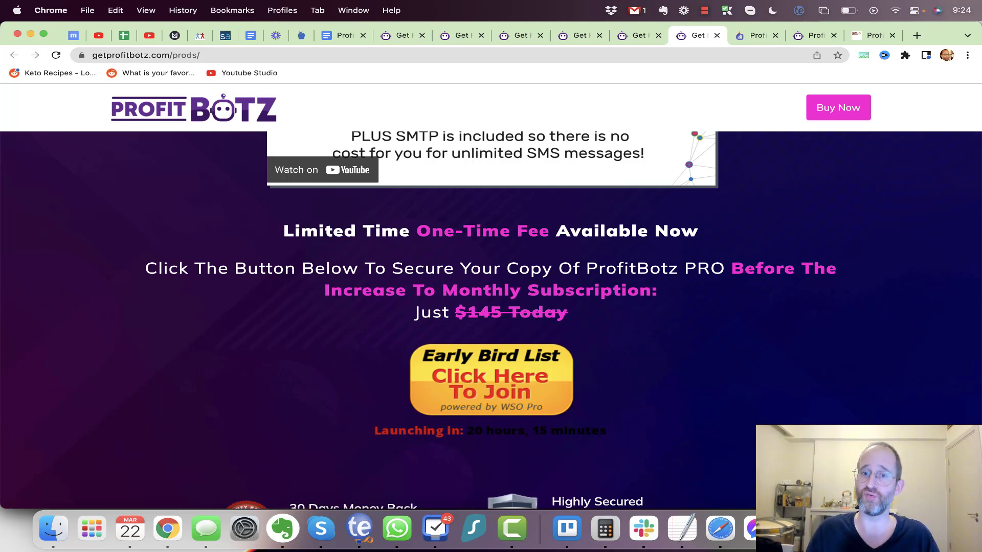
# Step: Go back to the Enterprise upgrade tab and scroll to its bottom
pyautogui.hotkey('ctrl', 'shift', 'Tab')
pyautogui.scroll(10, 491, 320)
pyautogui.scroll(10, 491, 320)
pyautogui.hotkey('ctrl', 'shift', 'Tab')
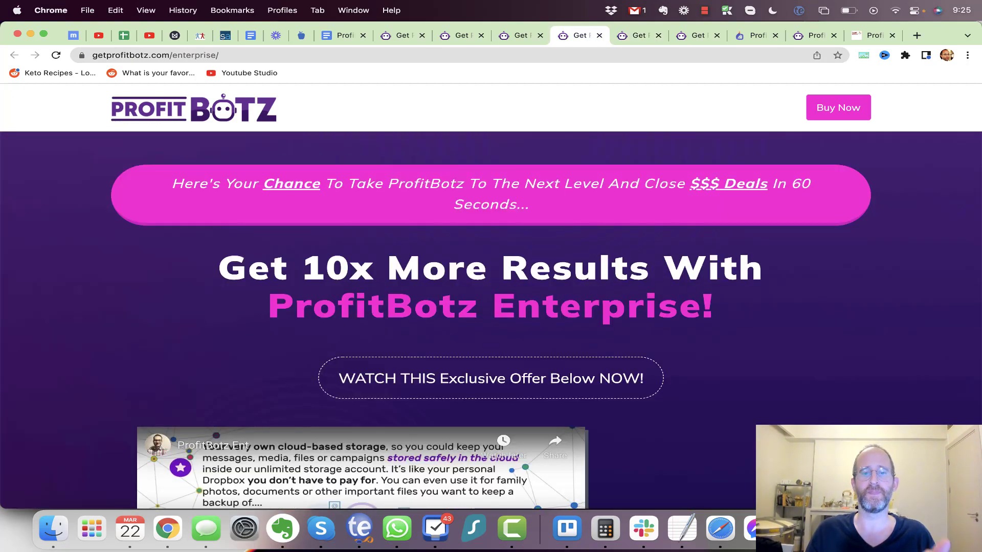
pyautogui.scroll(-1, 491, 320)
pyautogui.scroll(-3, 491, 320)
pyautogui.scroll(-5, 491, 320)
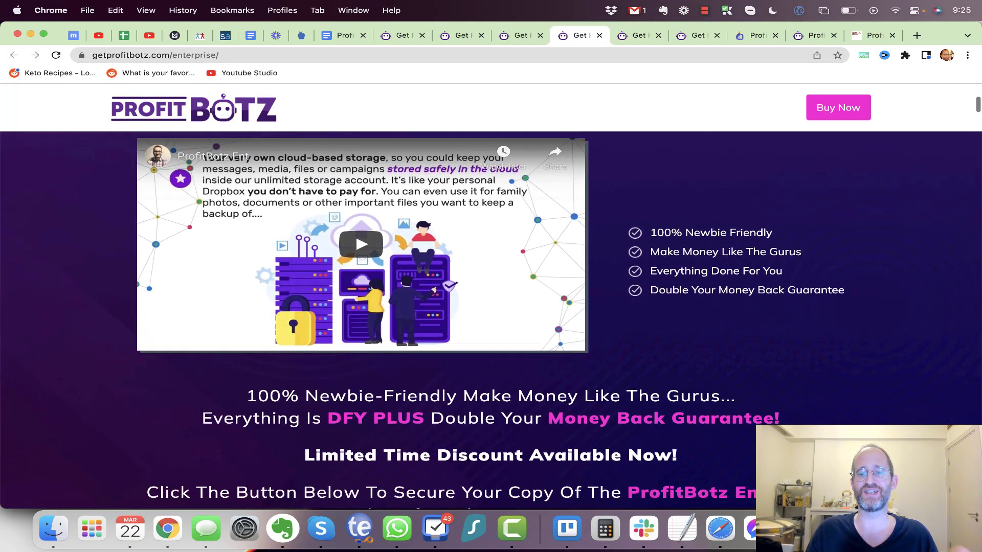
pyautogui.scroll(-2, 491, 320)
pyautogui.scroll(-3, 546, 346)
pyautogui.scroll(-2, 545, 345)
pyautogui.scroll(-1, 546, 346)
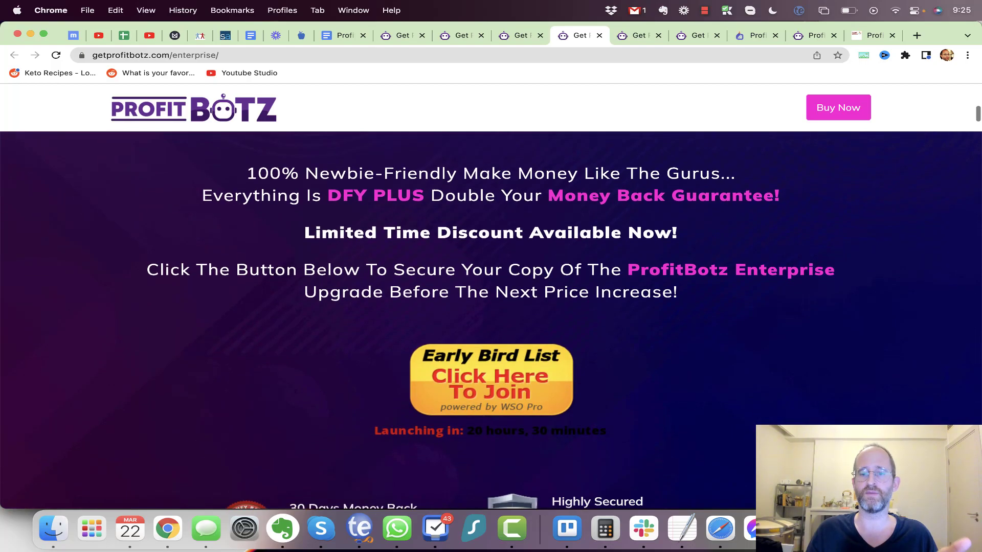
pyautogui.scroll(-8, 546, 346)
pyautogui.scroll(-1, 546, 346)
pyautogui.scroll(-10, 545, 346)
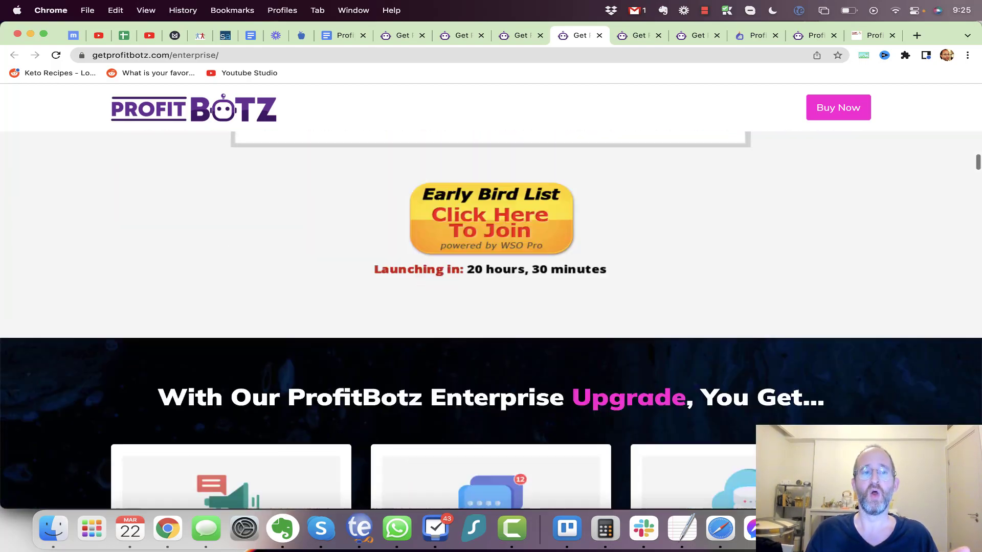
pyautogui.scroll(-10, 546, 346)
pyautogui.scroll(-10, 491, 297)
pyautogui.scroll(-10, 491, 296)
pyautogui.scroll(-10, 491, 297)
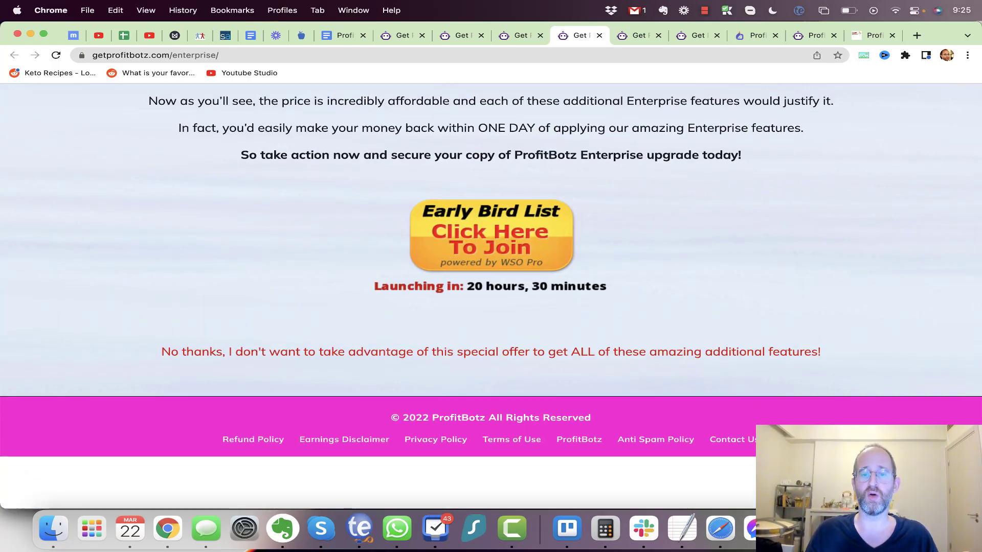
pyautogui.scroll(-3, 491, 297)
# Step: Open the Enterprise Early Bird List sign-up link
pyautogui.click(501, 402)
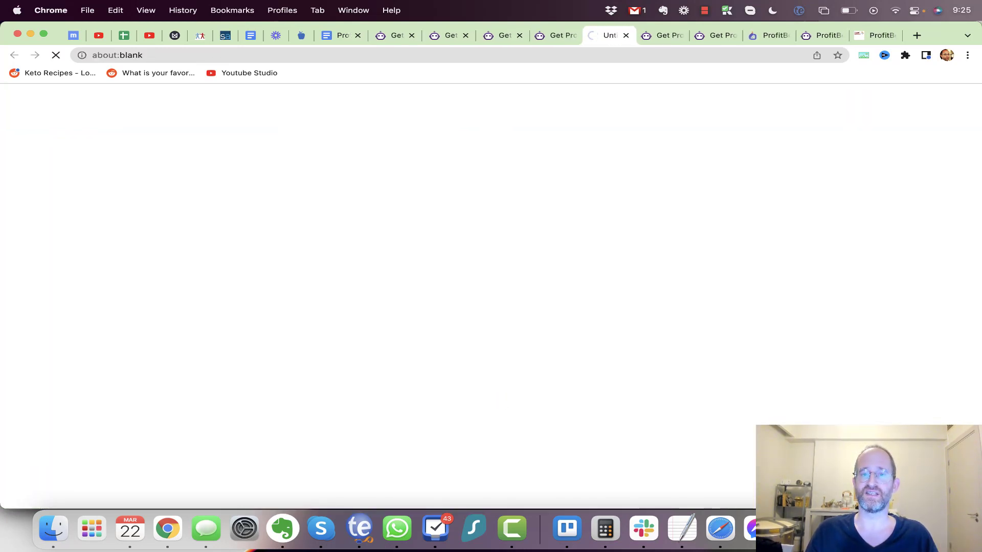
pyautogui.scroll(-5, 491, 320)
pyautogui.hotkey('ctrl', 'shift', 'Tab')
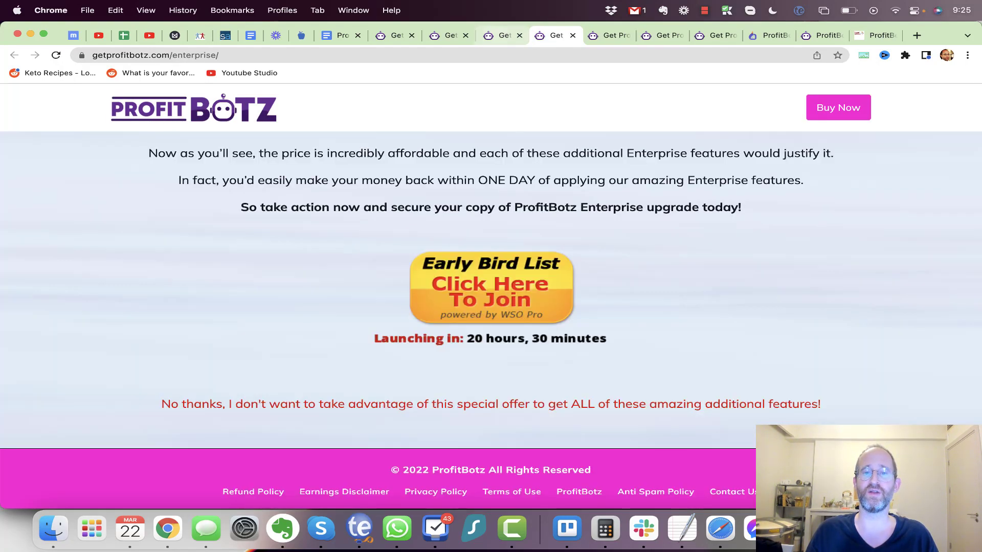
# Step: Scroll through the reseller license upsell page
pyautogui.hotkey('ctrl', 'shift', 'Tab')
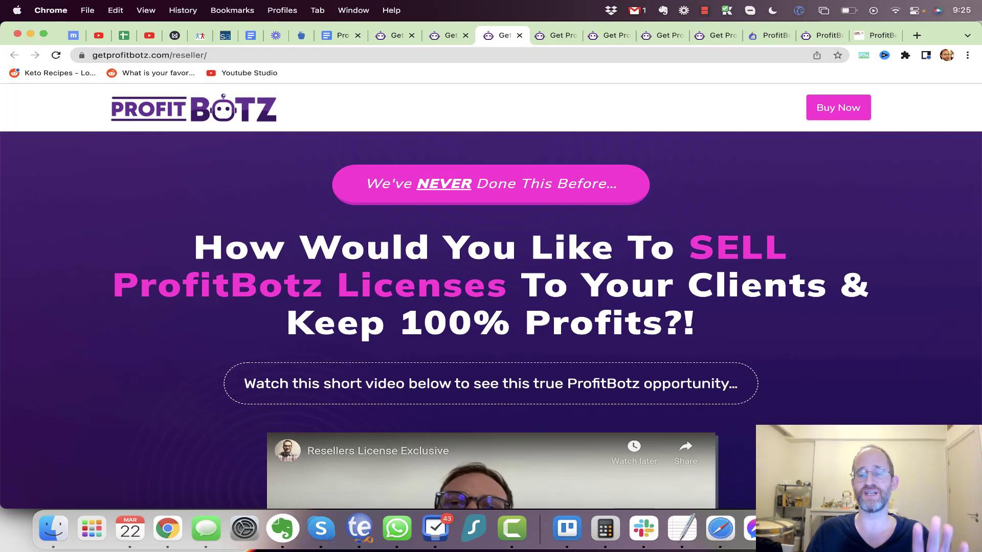
pyautogui.scroll(-2, 491, 306)
pyautogui.scroll(-5, 491, 306)
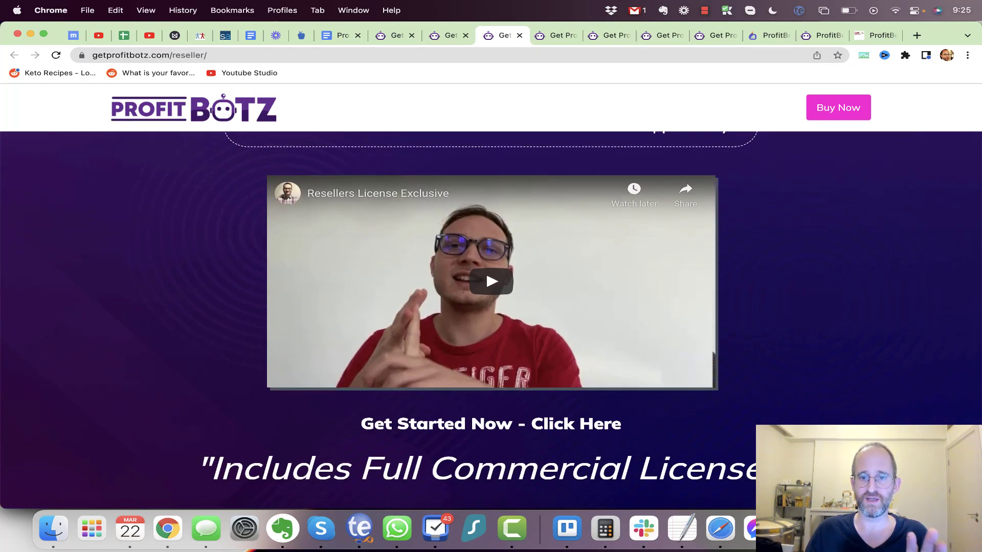
# Step: Scroll the Done-For-You upsell page, then move to the IMX Bundle offer
pyautogui.hotkey('ctrl', 'shift', 'Tab')
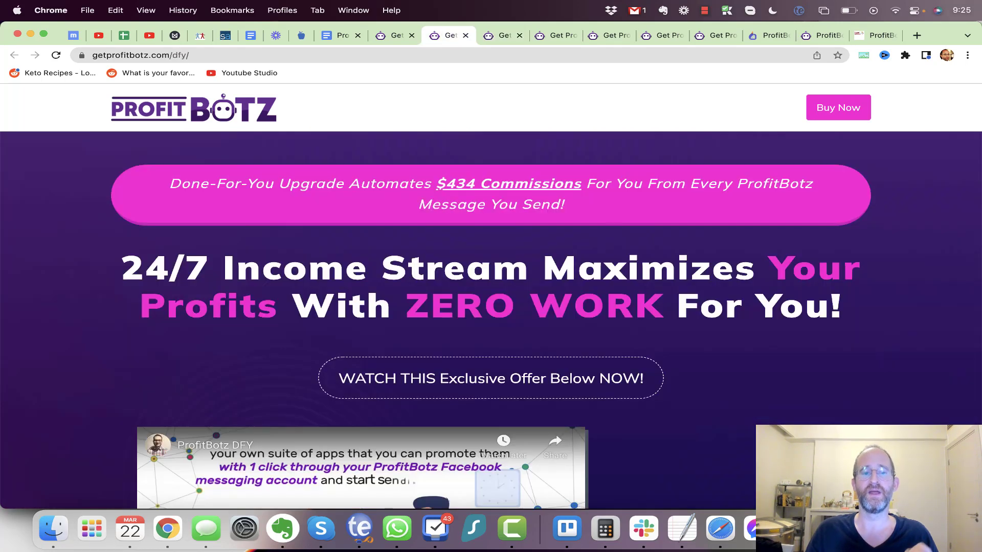
pyautogui.scroll(-5, 491, 307)
pyautogui.scroll(-2, 490, 307)
pyautogui.scroll(-4, 491, 307)
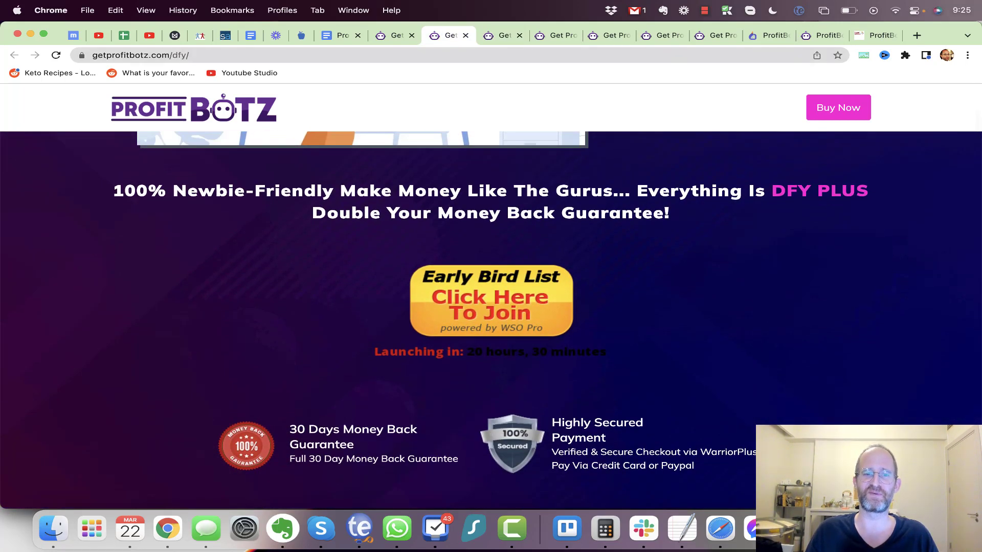
pyautogui.hotkey('ctrl', 'shift', 'Tab')
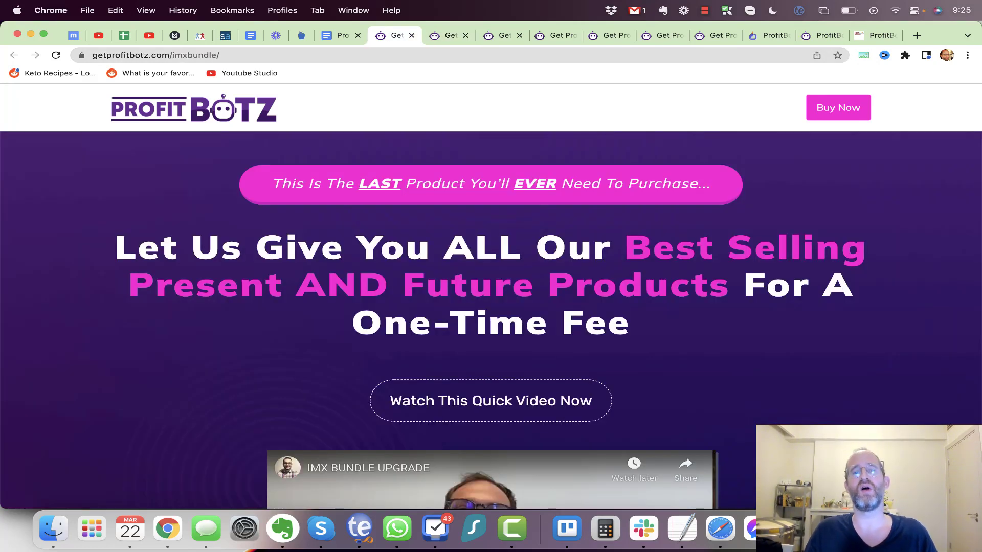
pyautogui.scroll(-1, 491, 297)
pyautogui.scroll(-1, 491, 296)
pyautogui.scroll(-2, 491, 296)
pyautogui.scroll(-4, 491, 297)
pyautogui.scroll(-3, 491, 297)
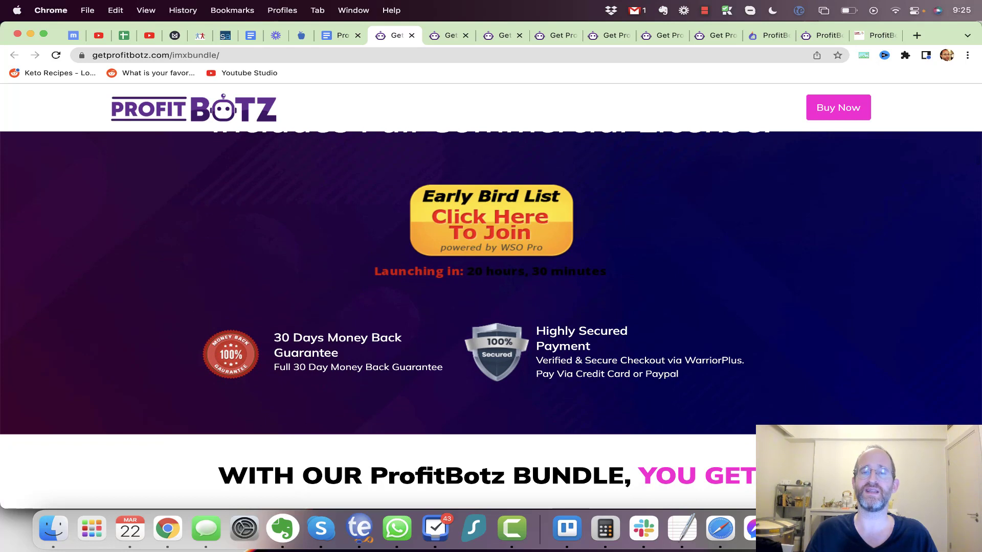